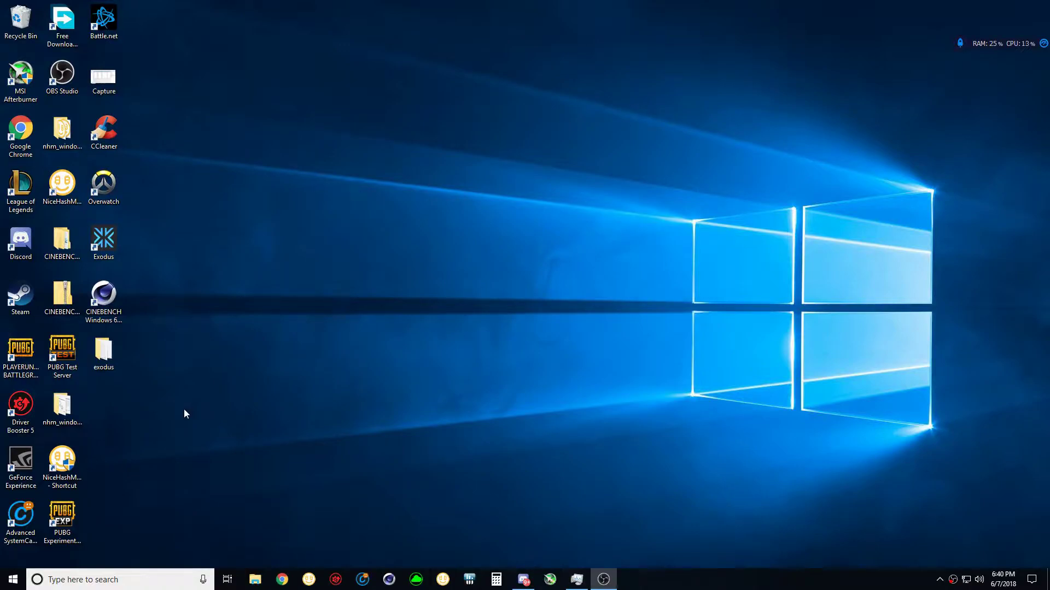
Step: Launch PUBG, dismiss its crash report, and open C:\Program Files (x86)\Common Files\BattlEye in File Explorer
{"action": "double_click", "coordinate": [28, 355]}
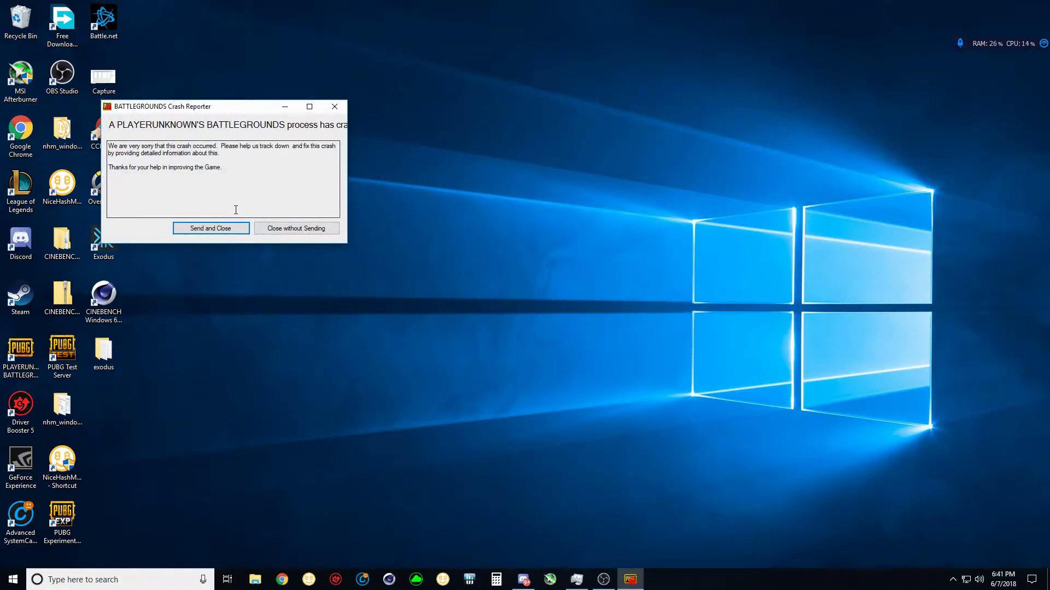
{"action": "left_click", "coordinate": [272, 232]}
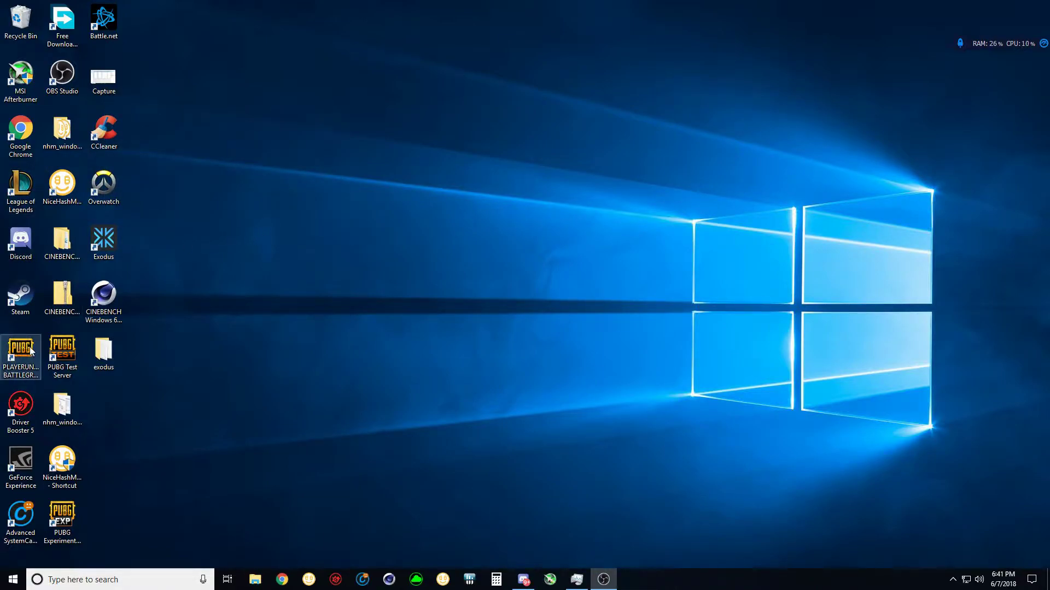
{"action": "left_click", "coordinate": [266, 586]}
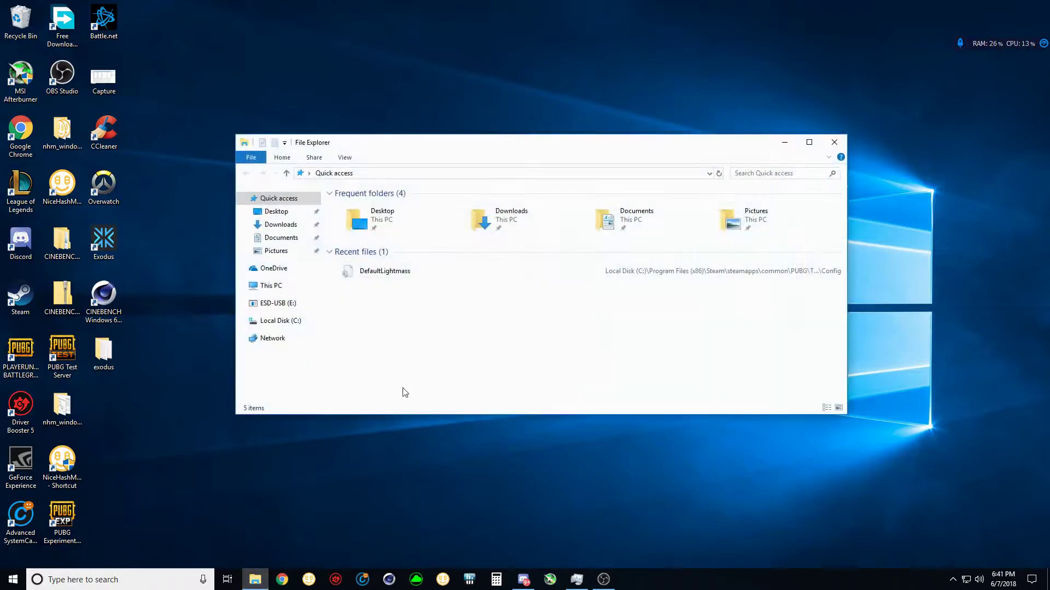
{"action": "left_click", "coordinate": [276, 326]}
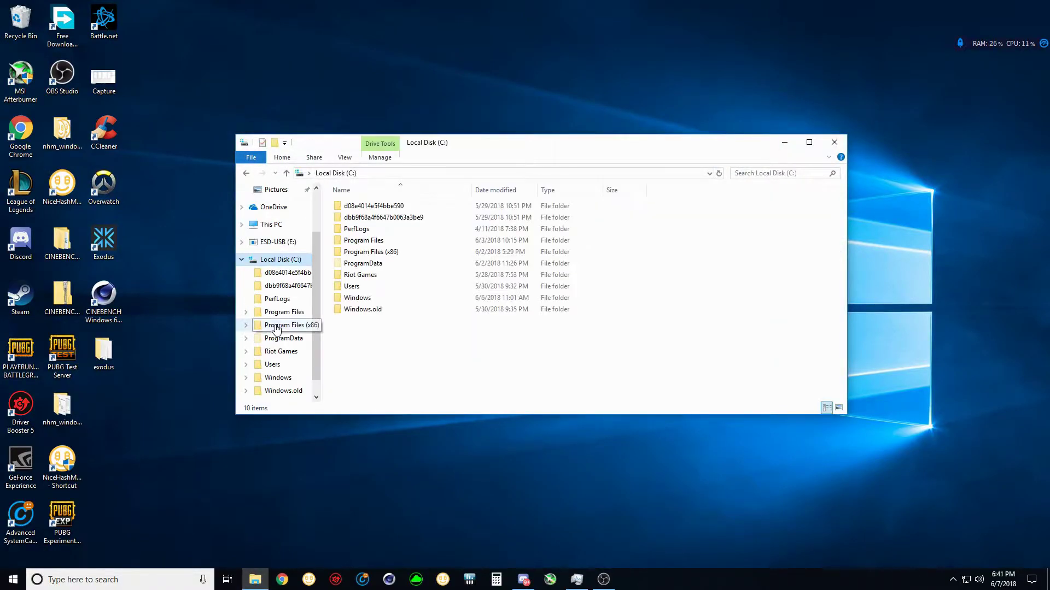
{"action": "double_click", "coordinate": [365, 253]}
{"action": "double_click", "coordinate": [365, 229]}
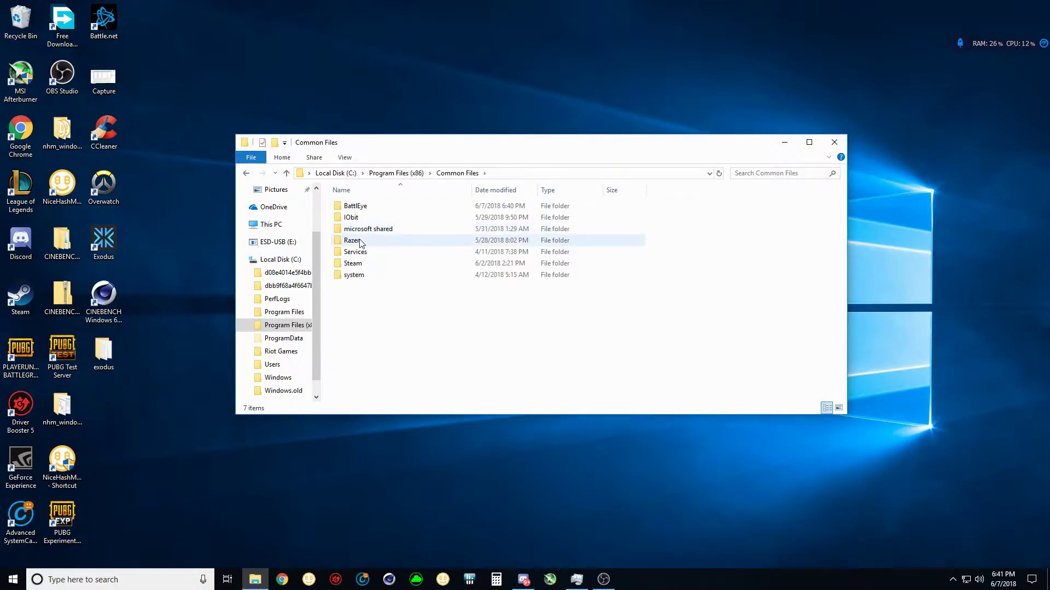
{"action": "double_click", "coordinate": [356, 208]}
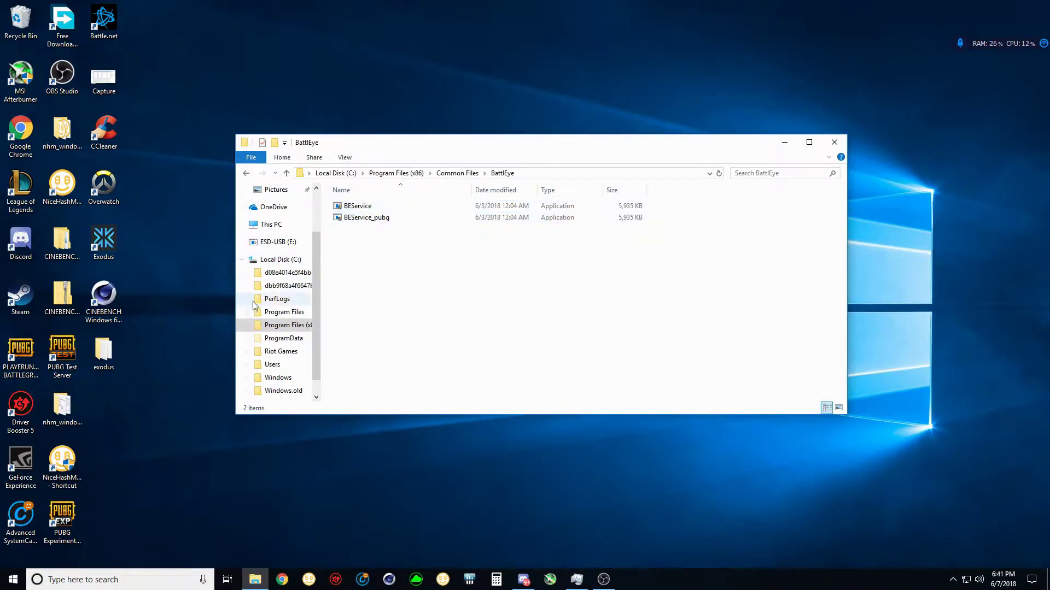
Step: Relaunch PUBG and close the new crash report without sending it
{"action": "double_click", "coordinate": [21, 353]}
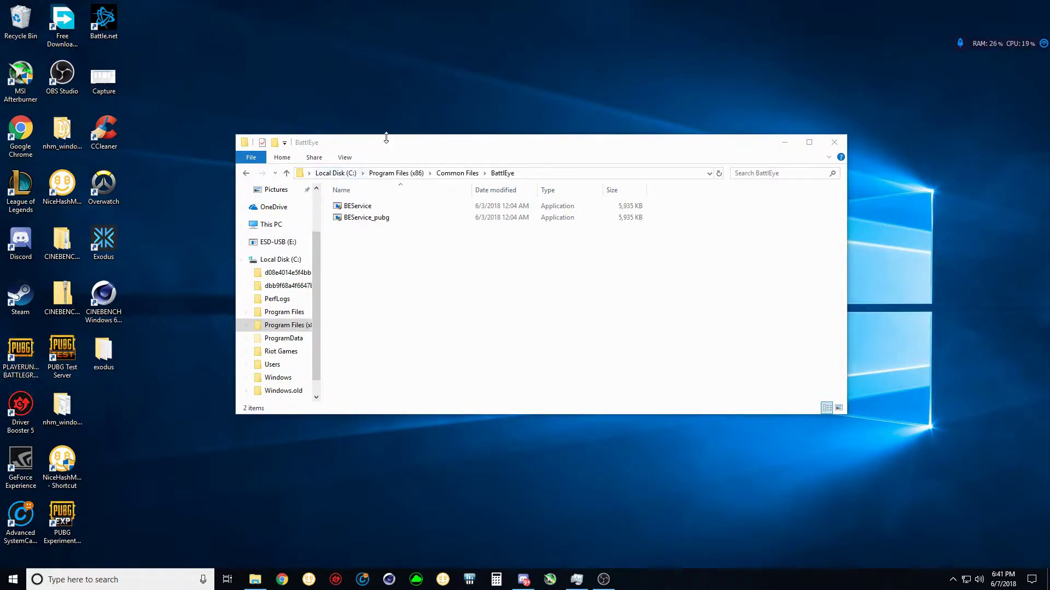
{"action": "left_click_drag", "start_coordinate": [385, 141], "coordinate": [405, 143]}
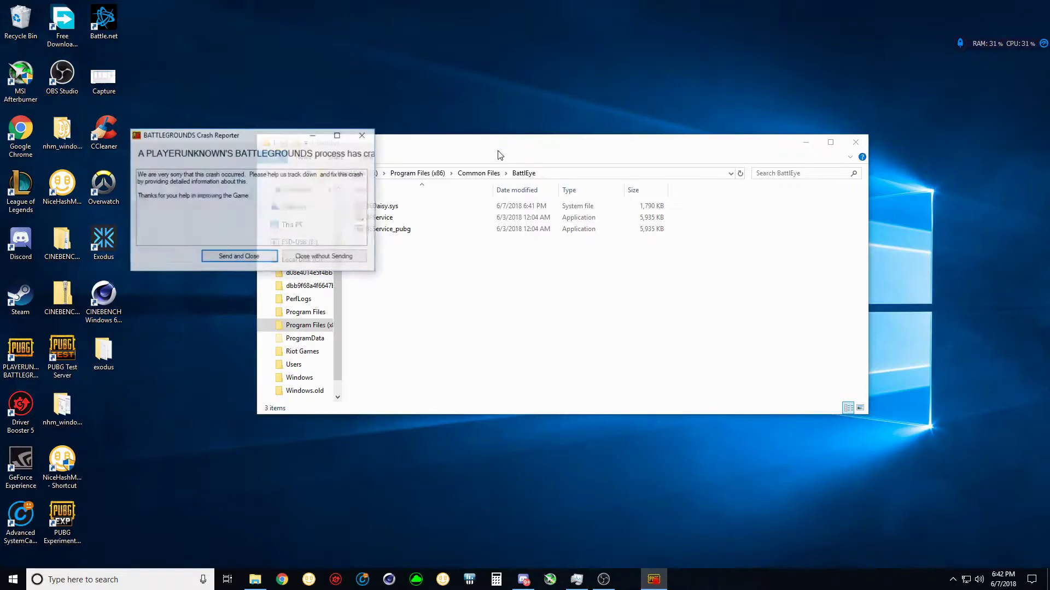
{"action": "left_click", "coordinate": [335, 257]}
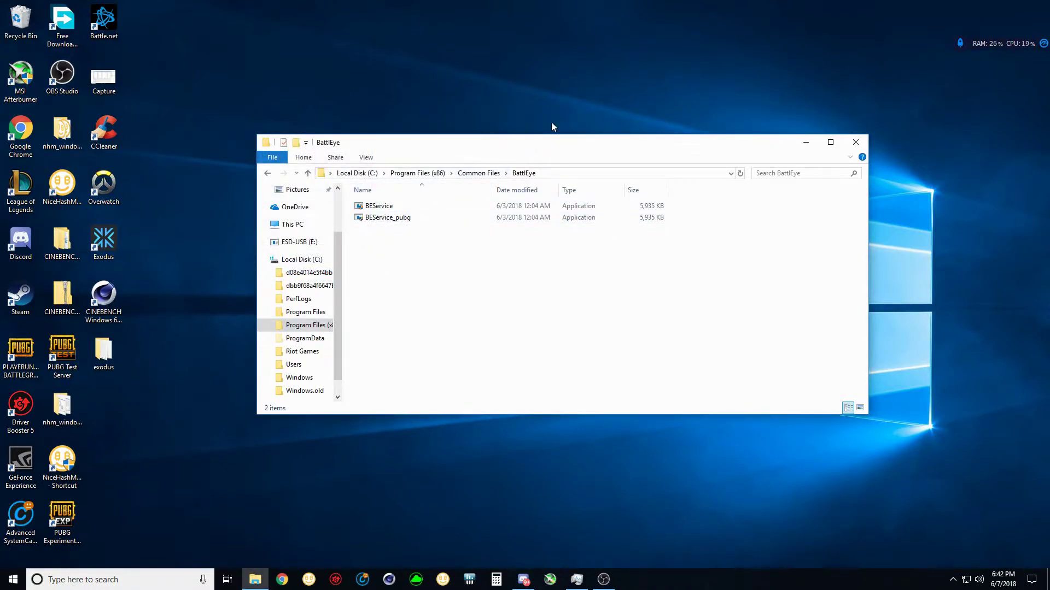
Step: Find Event Viewer through Windows search and maximize it
{"action": "left_click", "coordinate": [70, 582]}
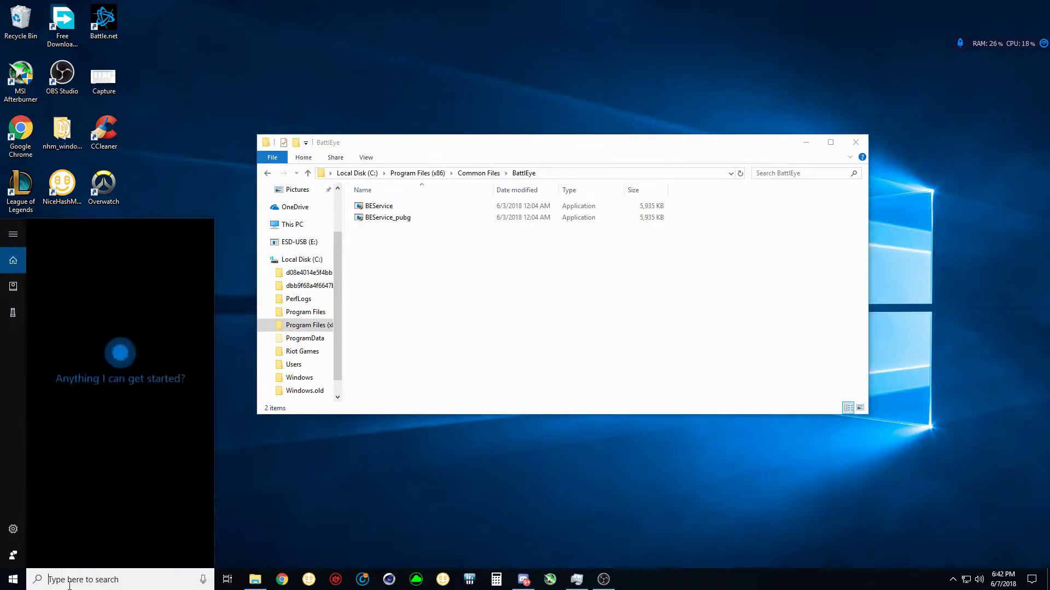
{"action": "type", "text": "EVEN"}
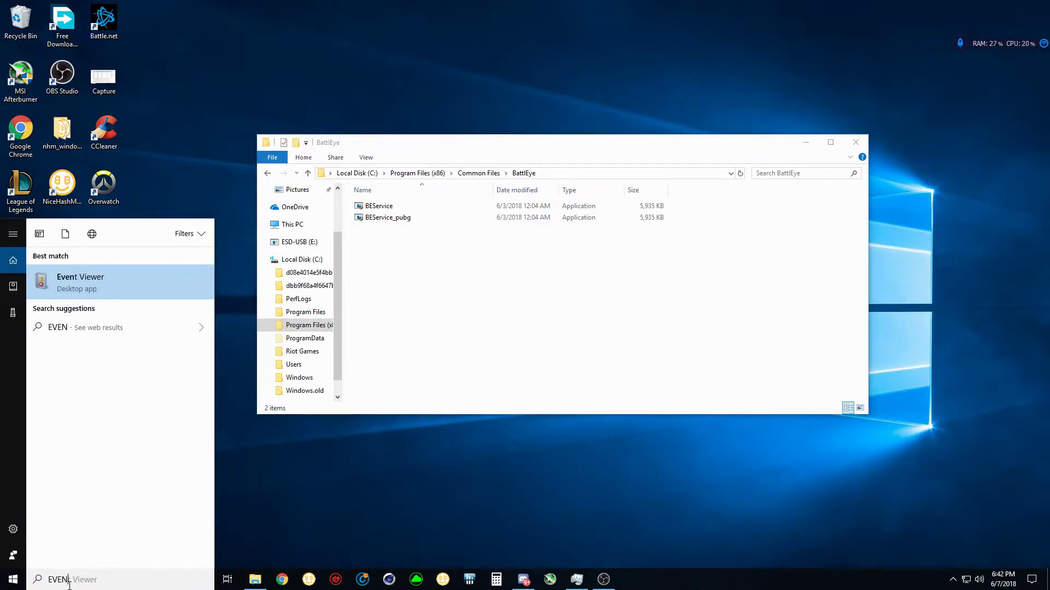
{"action": "key", "text": "Return"}
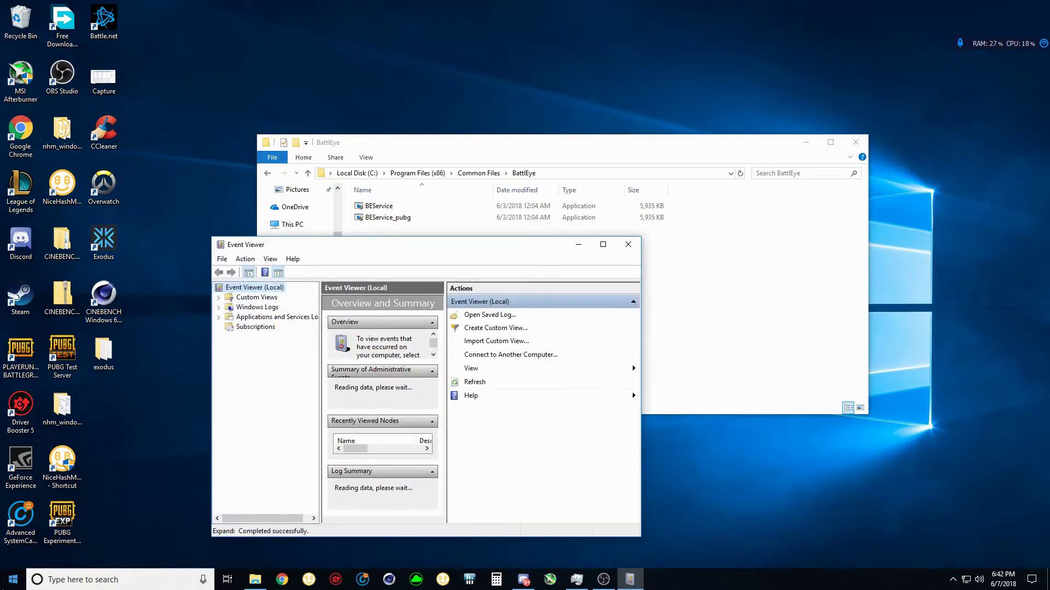
{"action": "left_click", "coordinate": [603, 245]}
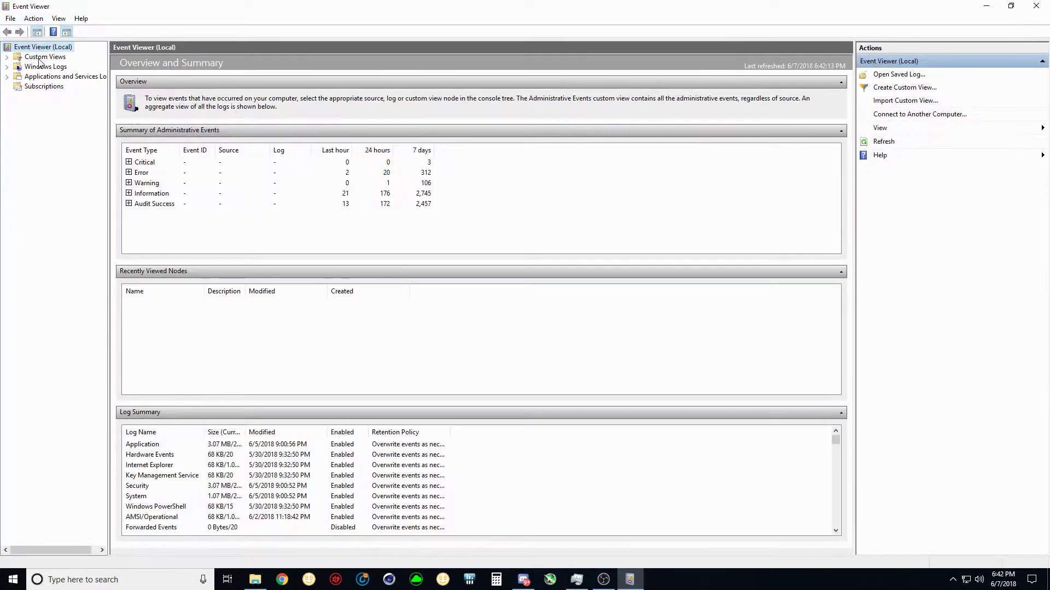
Step: Check the ESENT events in the Application log, then the 6:41:39 PM FilterManager event in System
{"action": "left_click", "coordinate": [41, 67]}
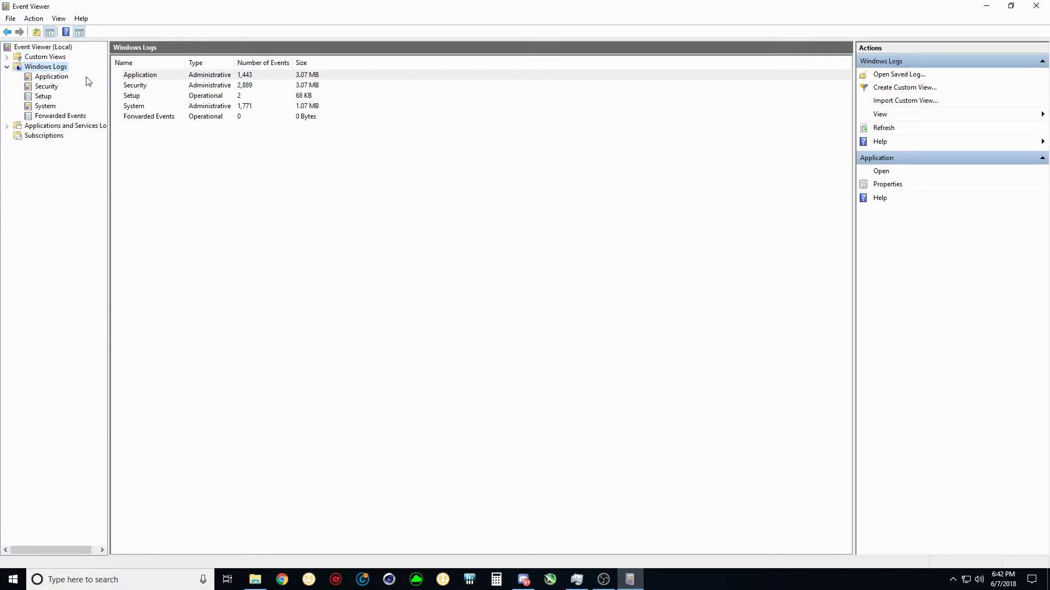
{"action": "double_click", "coordinate": [147, 76]}
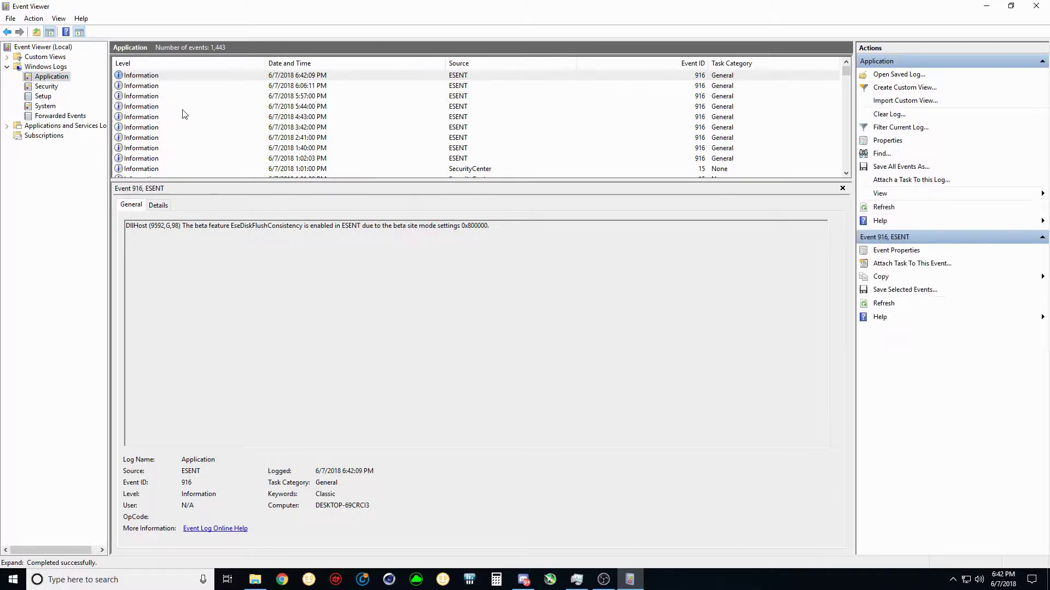
{"action": "left_click", "coordinate": [231, 88]}
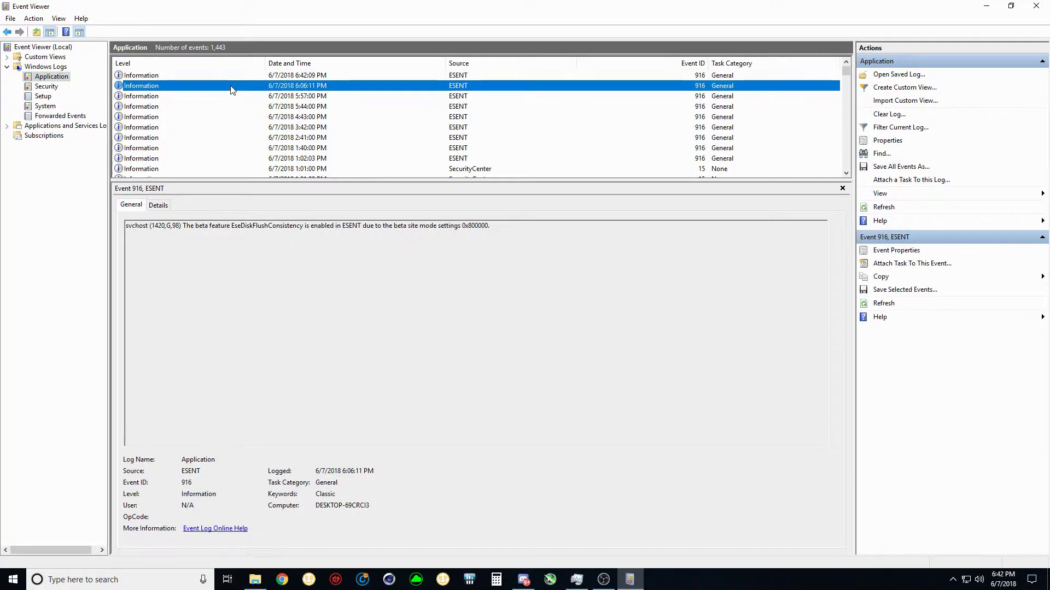
{"action": "left_click", "coordinate": [246, 97]}
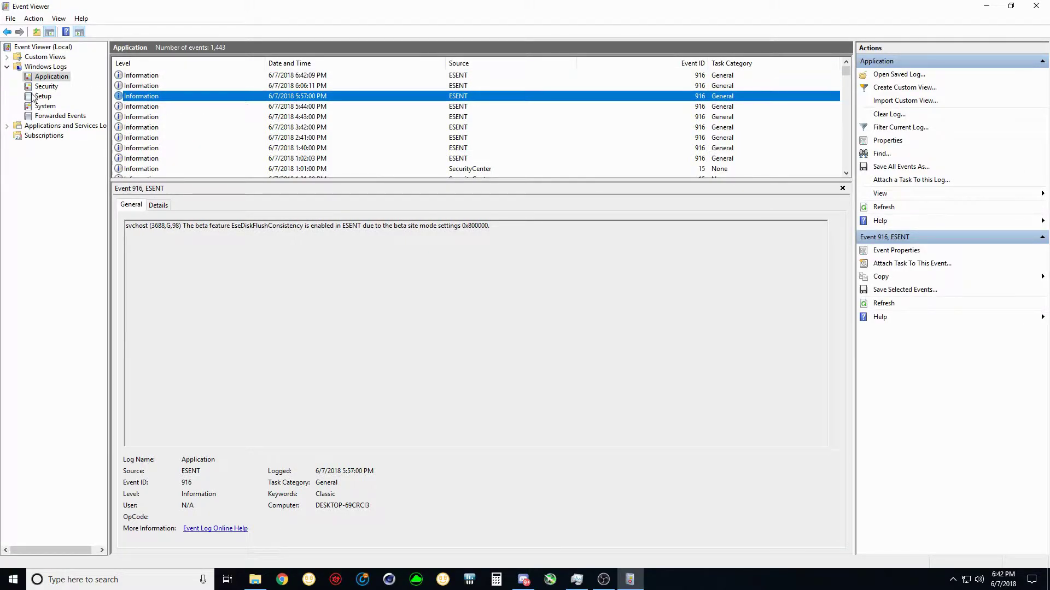
{"action": "left_click", "coordinate": [44, 106]}
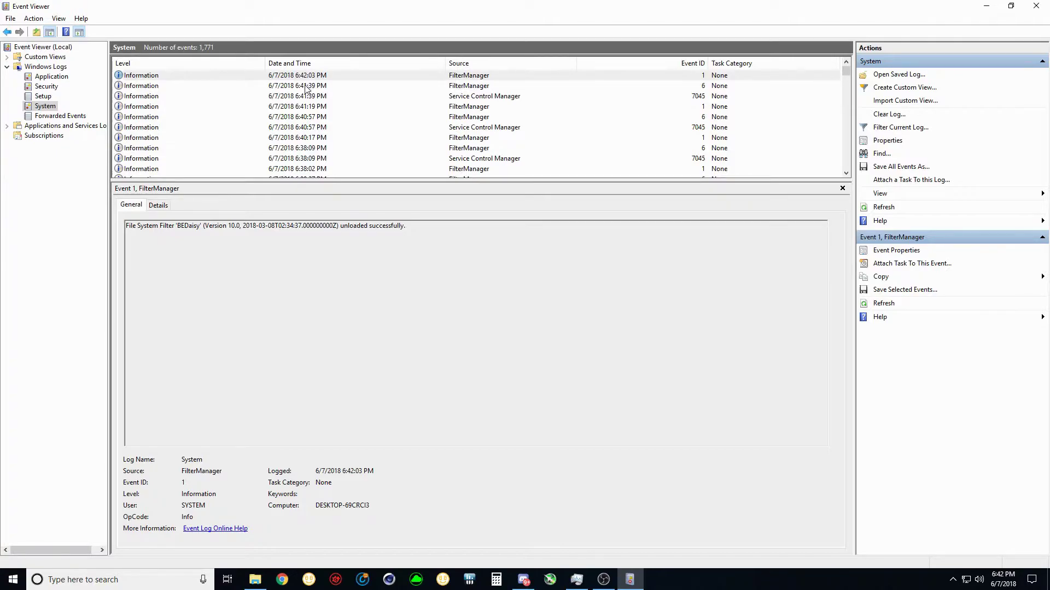
{"action": "left_click", "coordinate": [306, 86]}
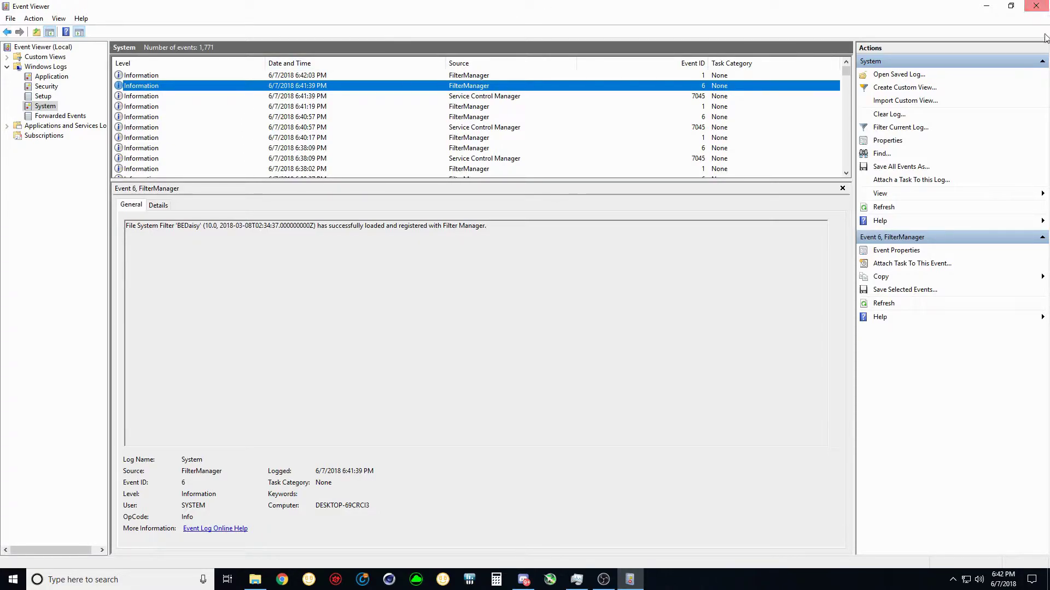
Step: Close Event Viewer and the BattlEye folder, and dismiss the PUBG shortcut's context menu
{"action": "left_click", "coordinate": [1037, 7]}
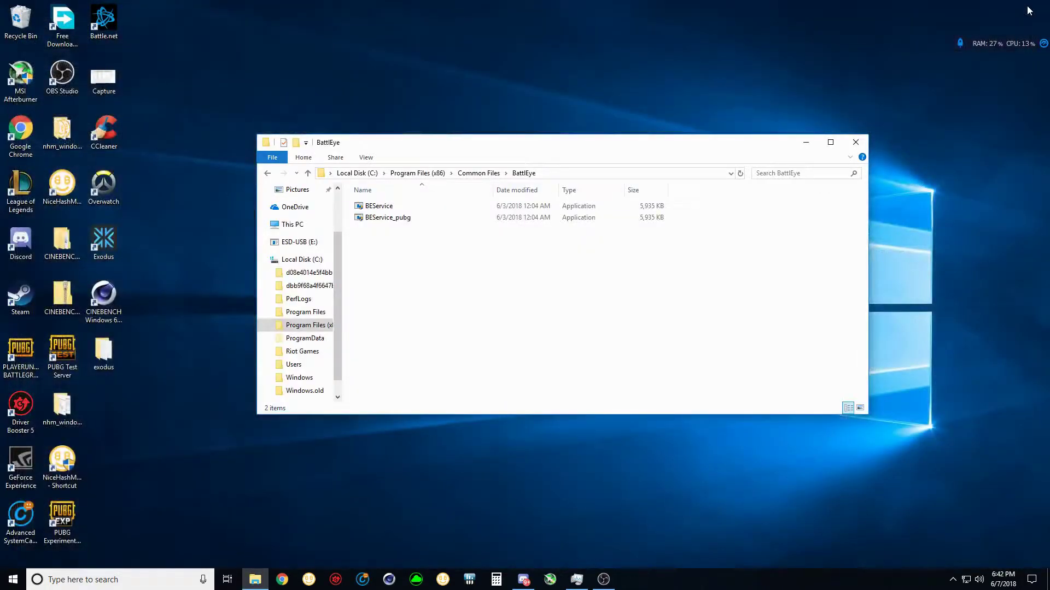
{"action": "left_click", "coordinate": [856, 143]}
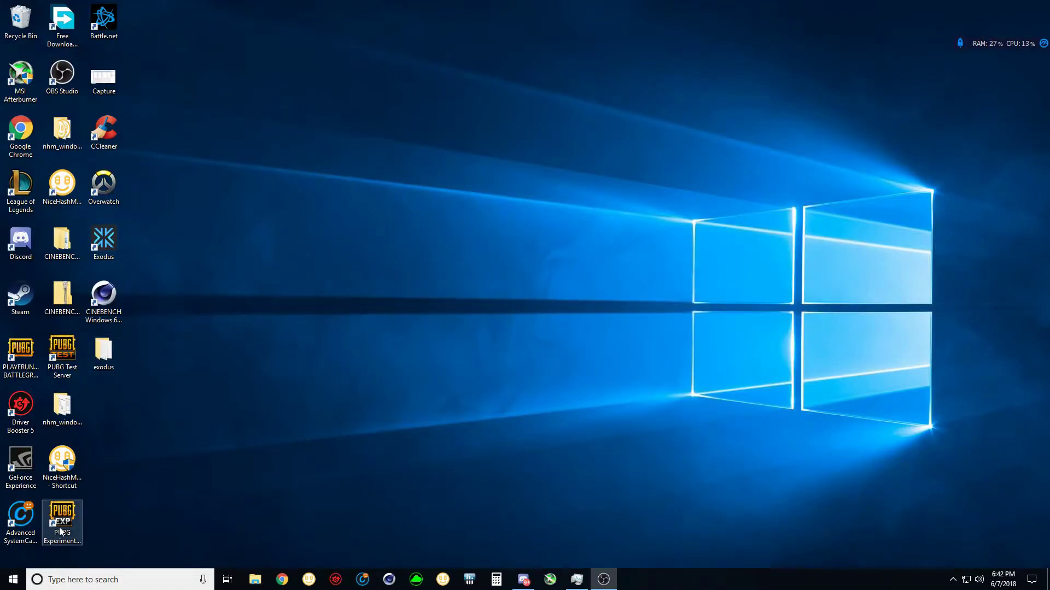
{"action": "right_click", "coordinate": [23, 362]}
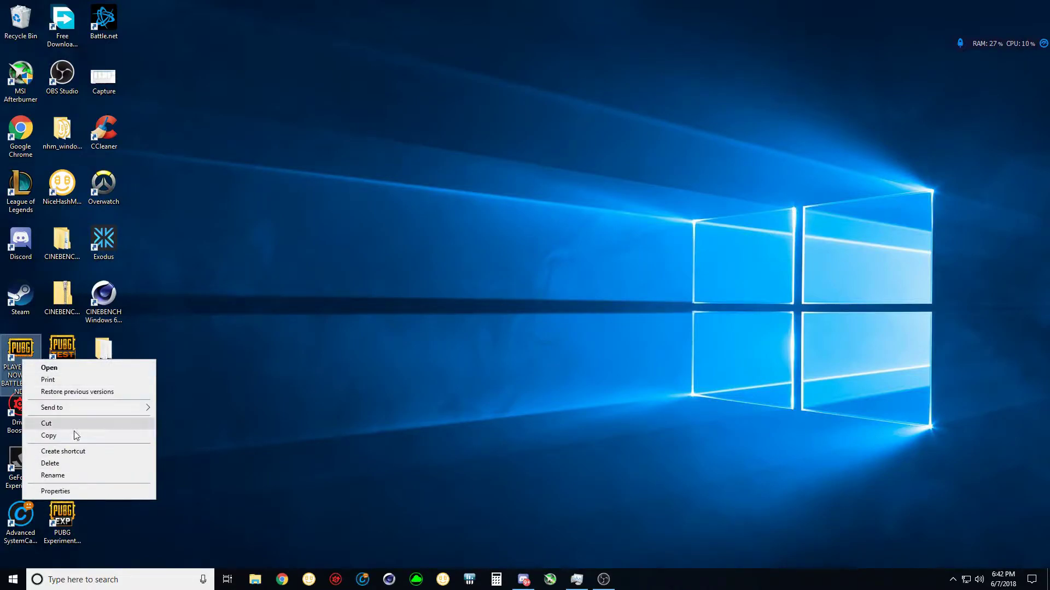
{"action": "left_click", "coordinate": [294, 311]}
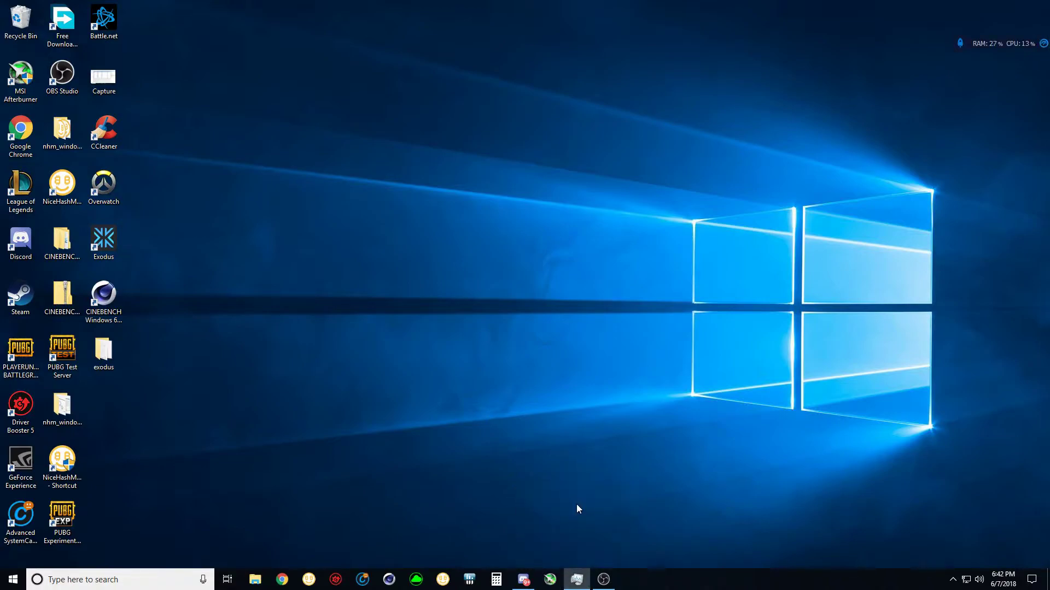
Step: Show Task Manager's Details tab at the top-right of the screen and relaunch PUBG
{"action": "left_click", "coordinate": [576, 579]}
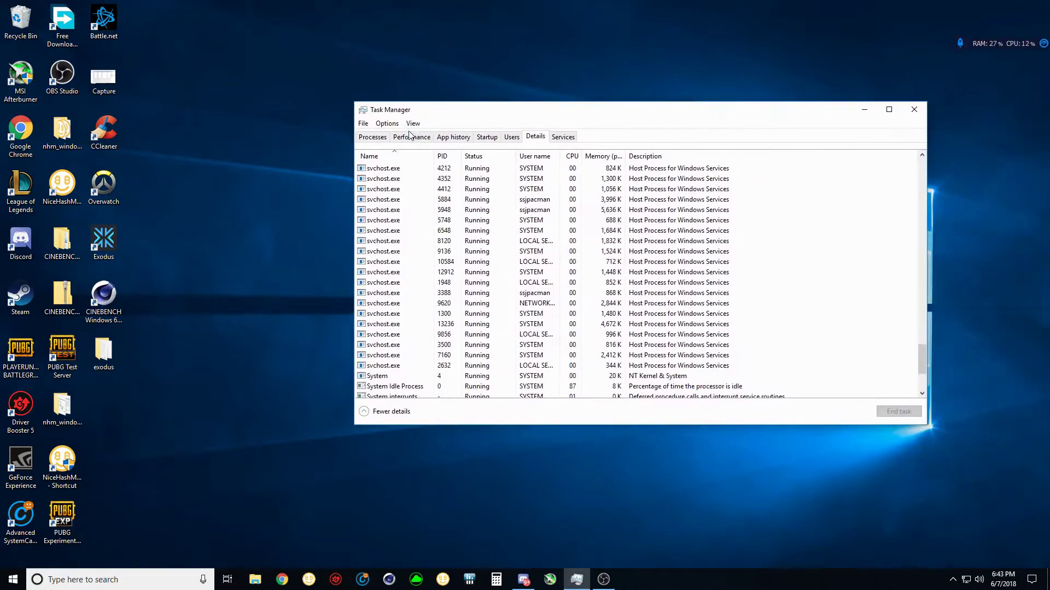
{"action": "left_click", "coordinate": [378, 137]}
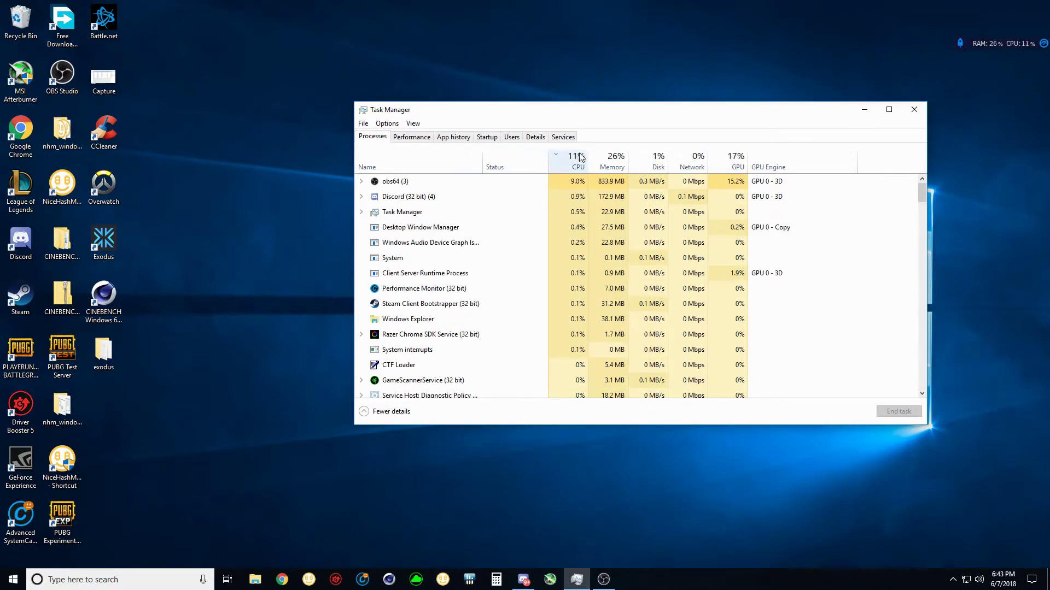
{"action": "left_click", "coordinate": [535, 137]}
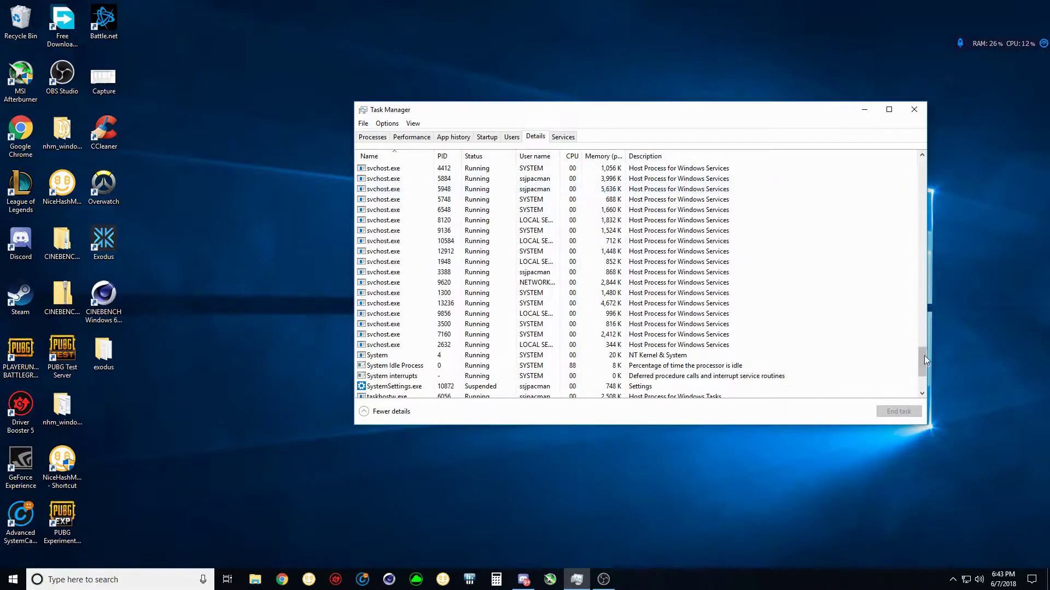
{"action": "left_click_drag", "start_coordinate": [924, 356], "coordinate": [923, 382]}
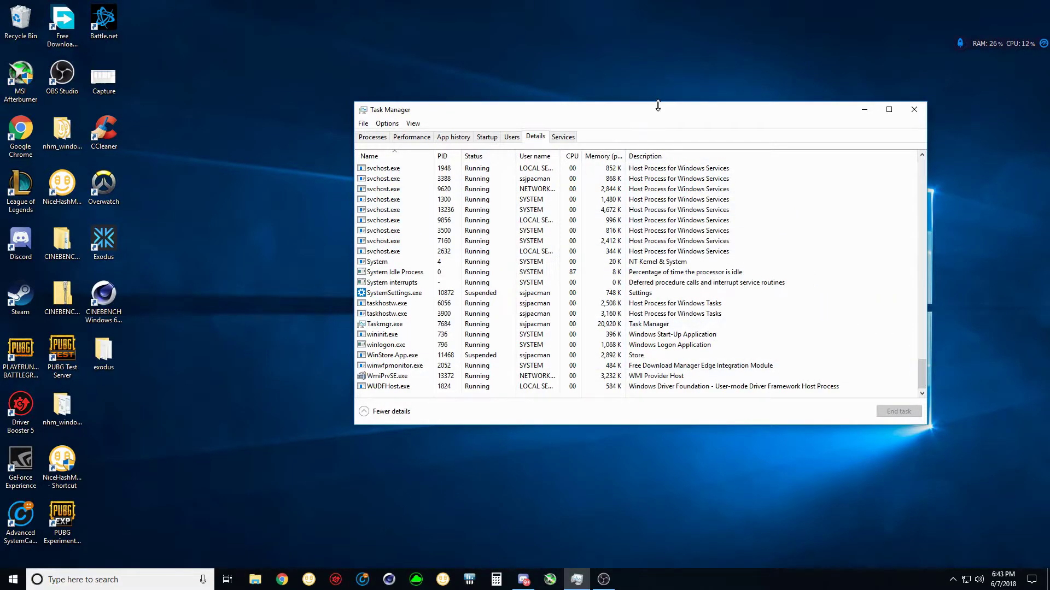
{"action": "left_click_drag", "start_coordinate": [657, 113], "coordinate": [776, 12]}
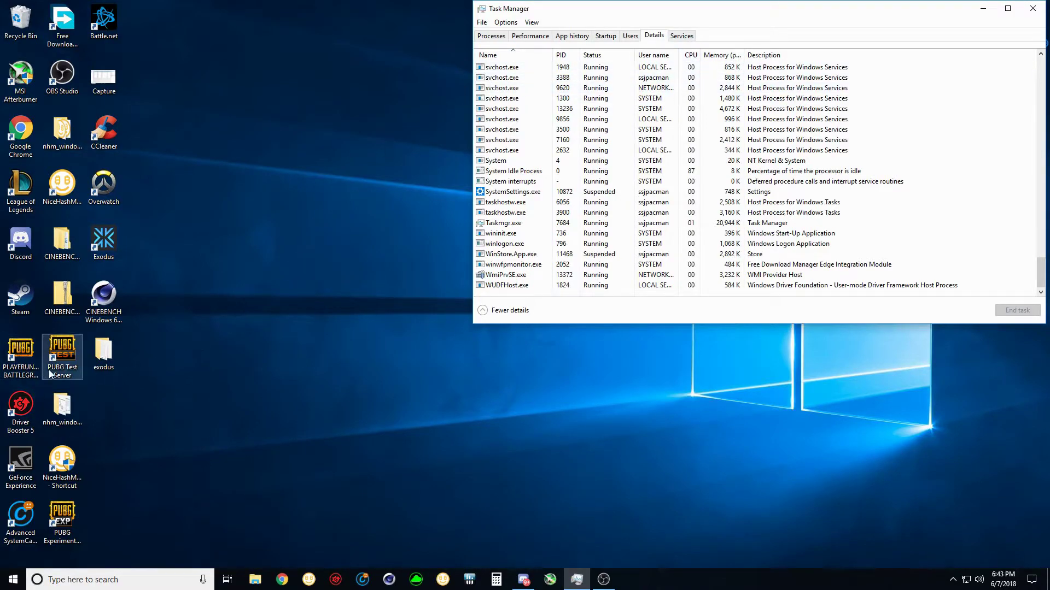
{"action": "double_click", "coordinate": [20, 369]}
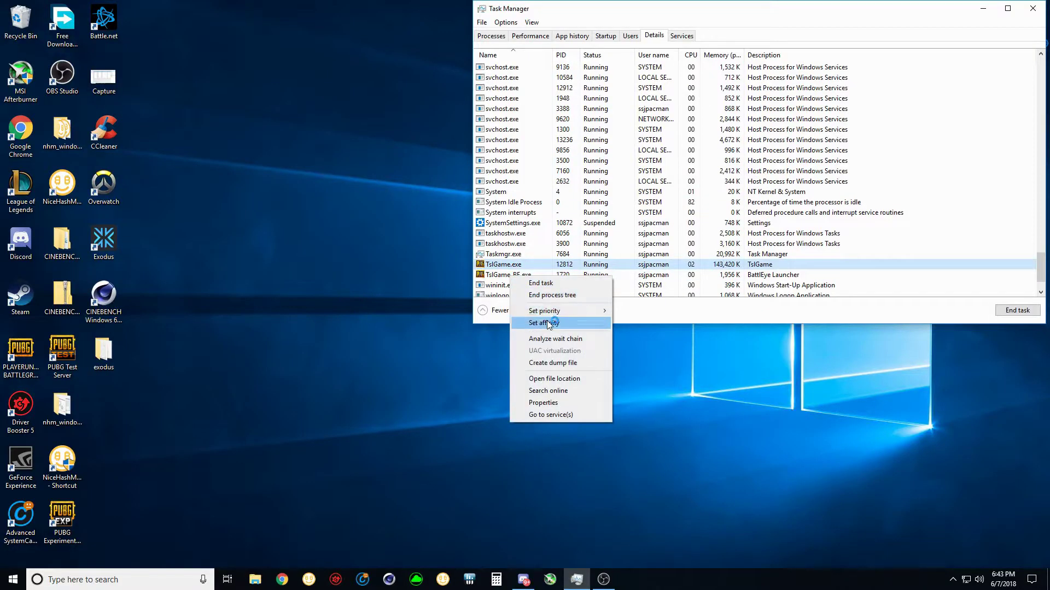
Step: Change TslGame.exe's affinity from all processors to a single CPU core
{"action": "left_click", "coordinate": [549, 323]}
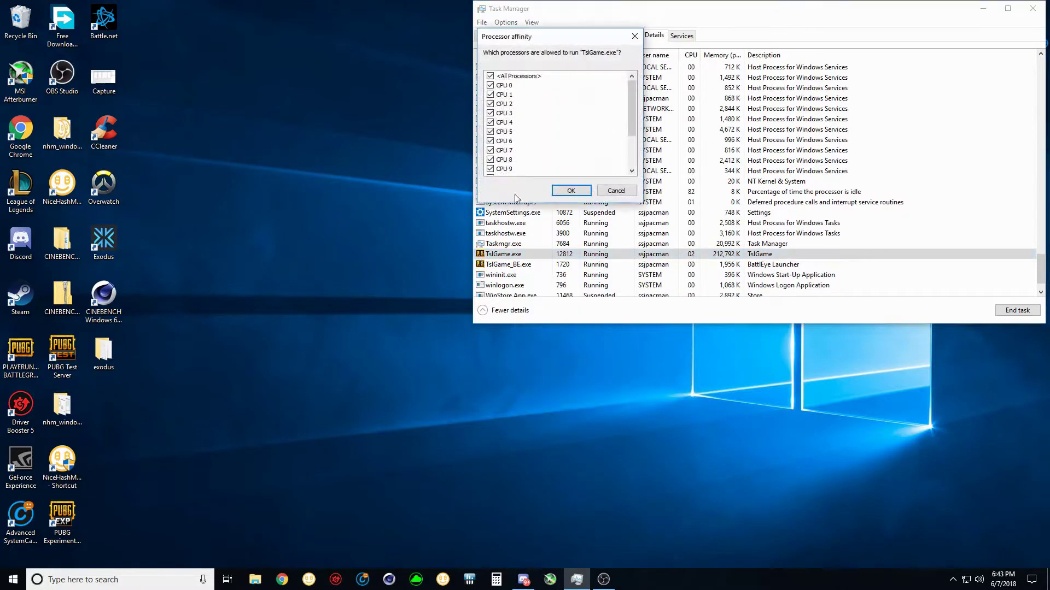
{"action": "left_click", "coordinate": [491, 76]}
{"action": "left_click", "coordinate": [491, 169]}
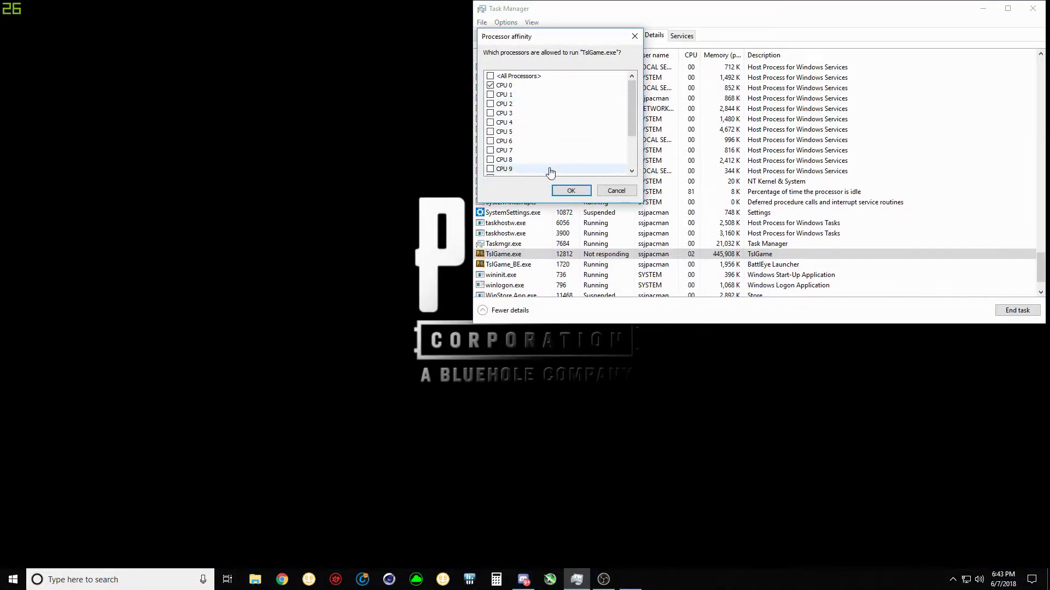
{"action": "left_click", "coordinate": [569, 190]}
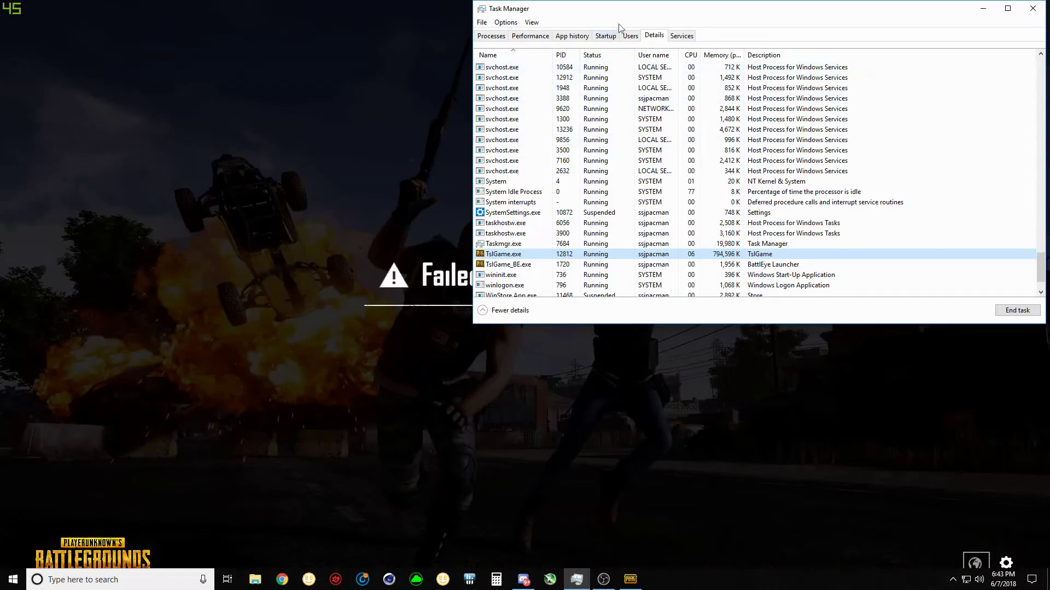
Step: Drag Task Manager from the top-right into the centre of the screen
{"action": "left_click_drag", "start_coordinate": [629, 12], "coordinate": [683, 41]}
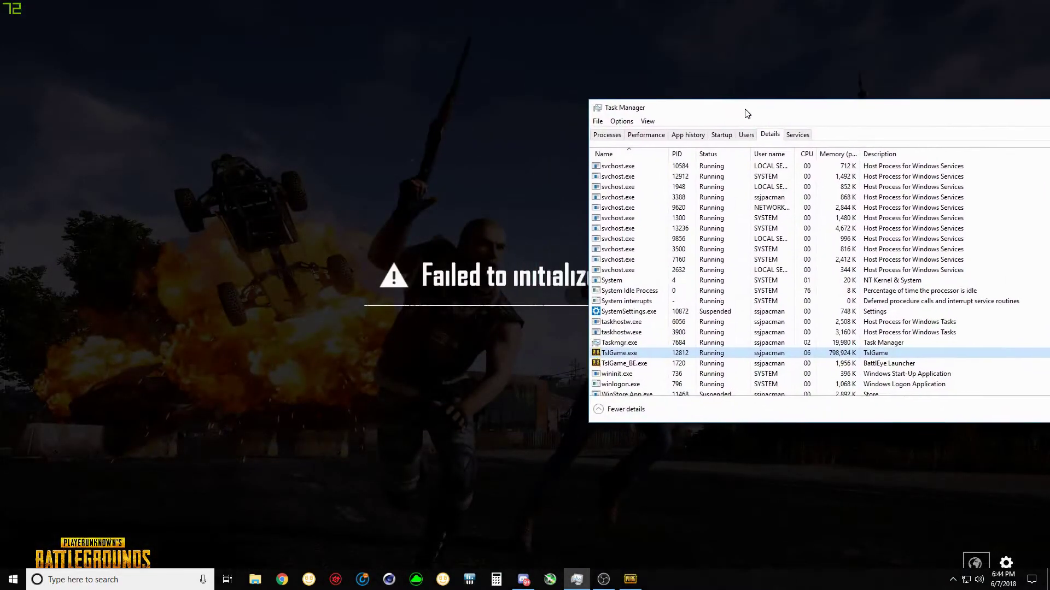
{"action": "left_click_drag", "start_coordinate": [747, 113], "coordinate": [688, 130]}
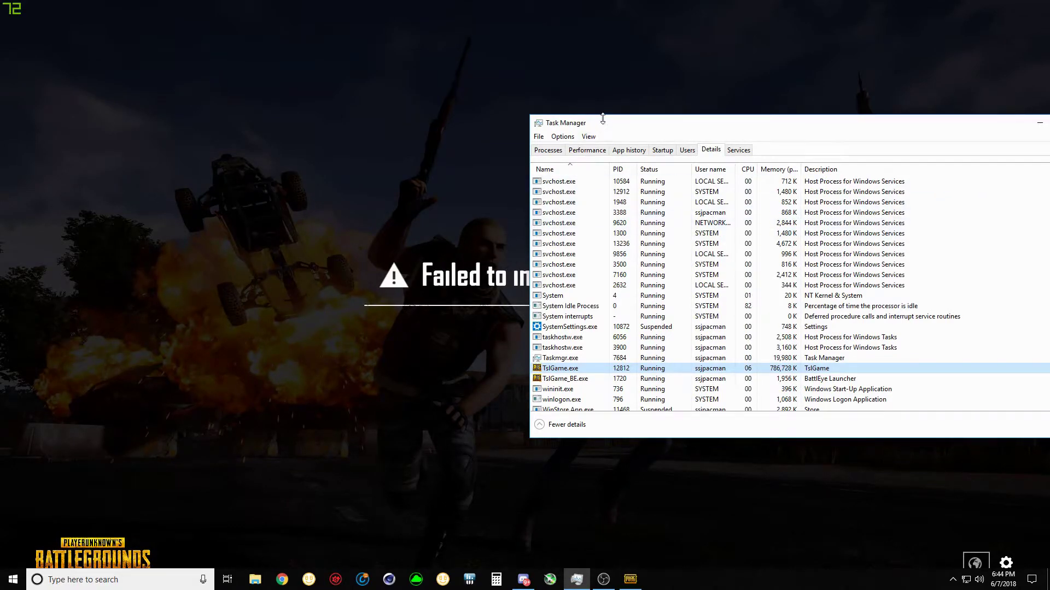
{"action": "left_click_drag", "start_coordinate": [602, 125], "coordinate": [317, 83]}
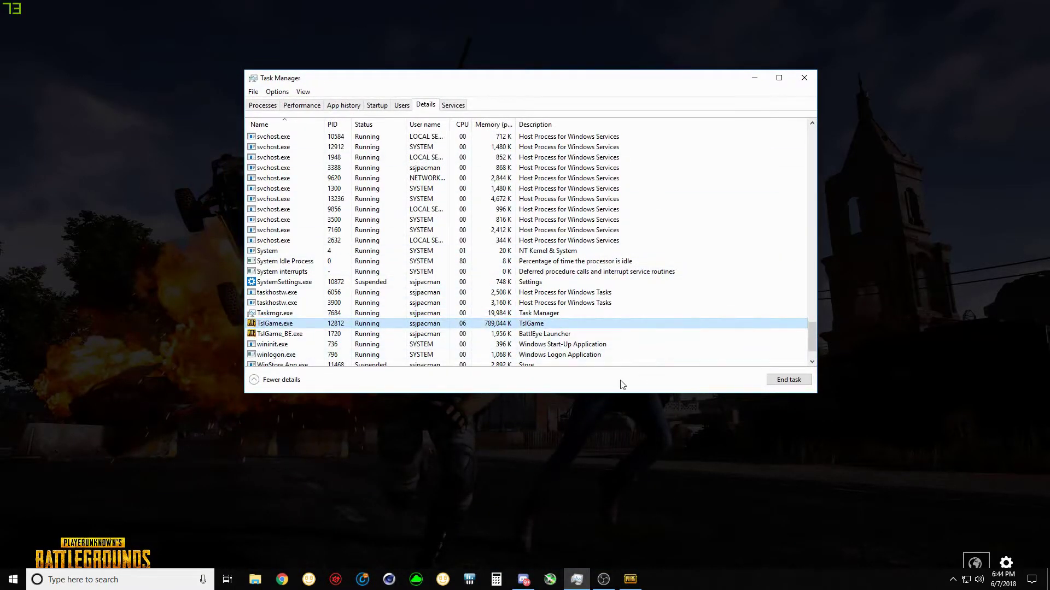
Step: End the TslGame.exe process, relaunch PUBG Experimental, and close its crash report unsent
{"action": "left_click", "coordinate": [781, 381]}
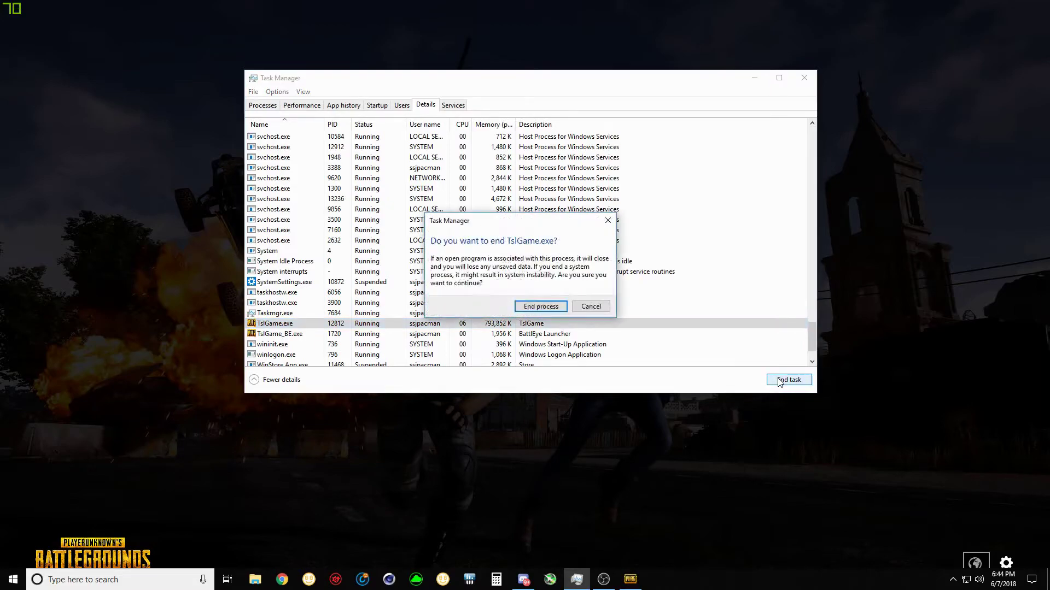
{"action": "left_click", "coordinate": [541, 306]}
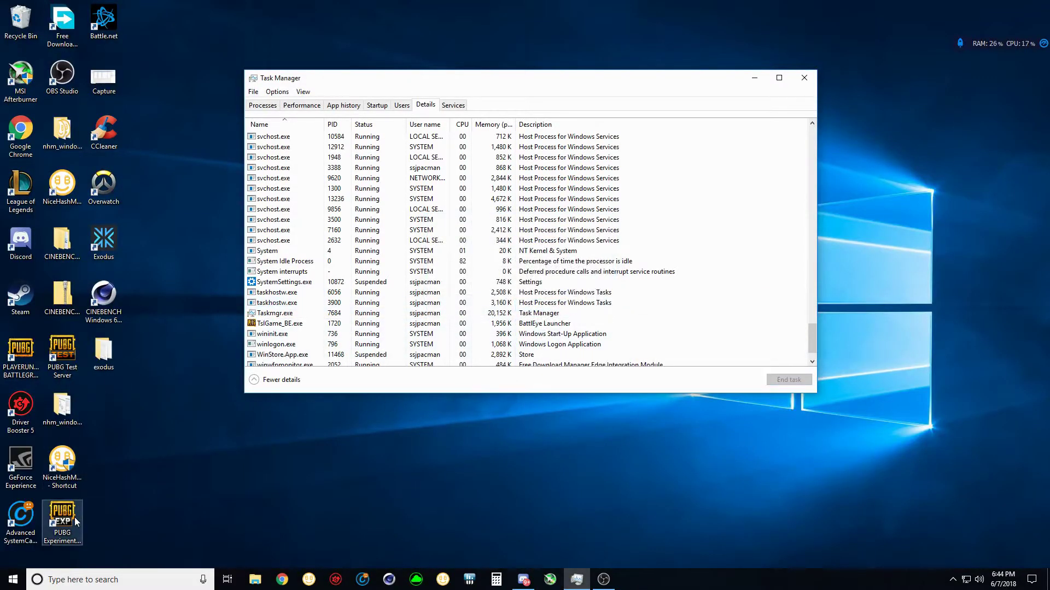
{"action": "double_click", "coordinate": [76, 521]}
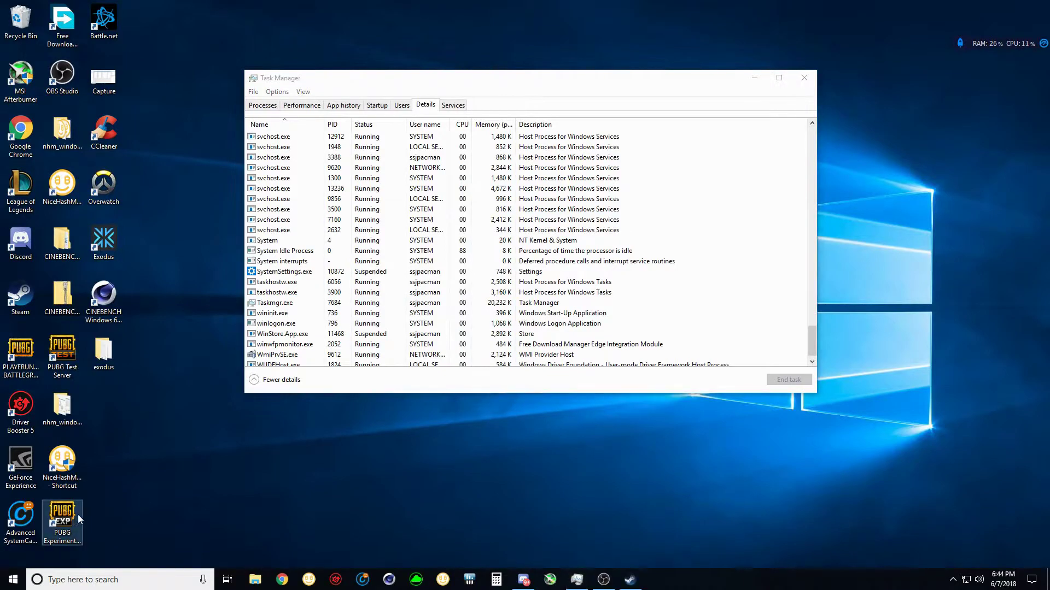
{"action": "left_click_drag", "start_coordinate": [601, 82], "coordinate": [812, 113]}
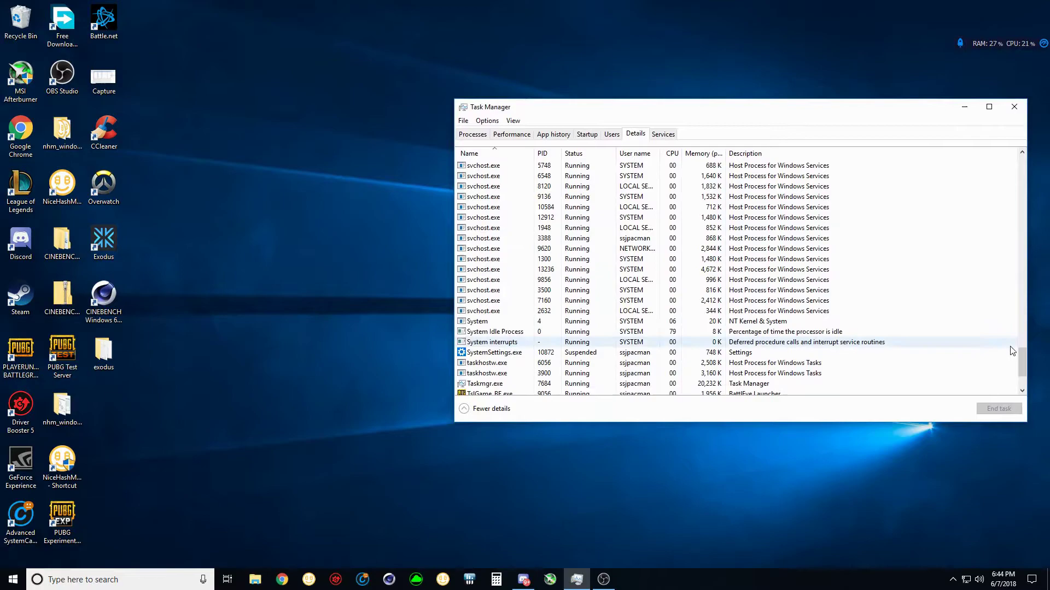
{"action": "left_click_drag", "start_coordinate": [1022, 354], "coordinate": [1021, 364]}
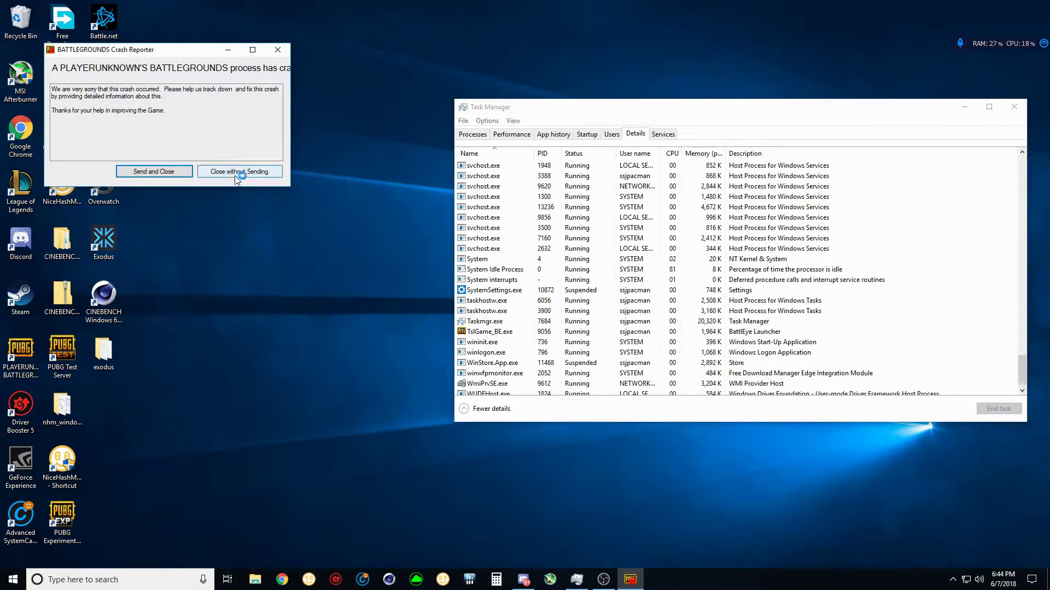
{"action": "left_click", "coordinate": [236, 177]}
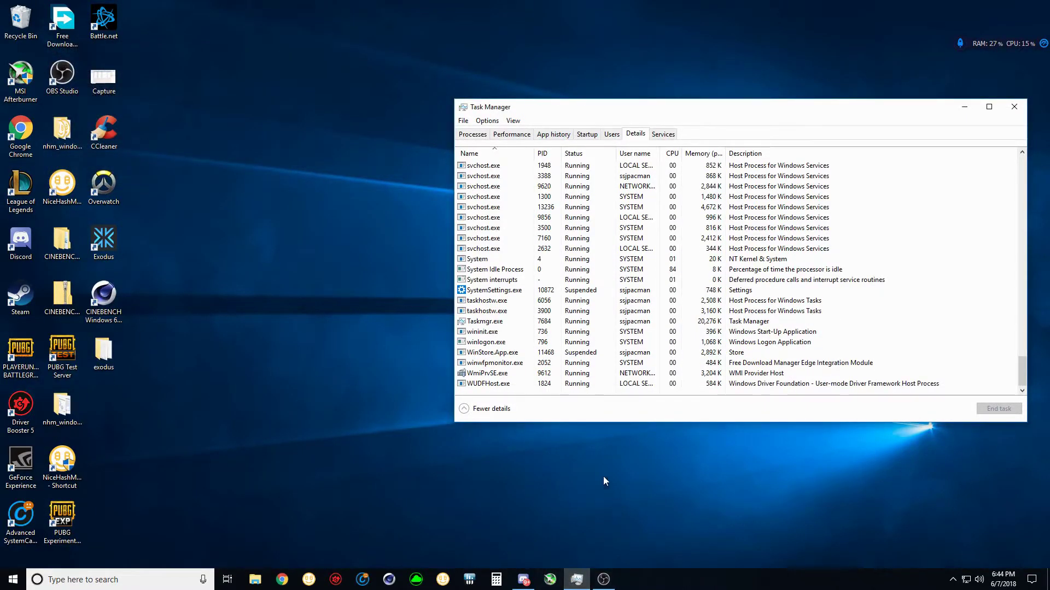
Step: Relaunch PUBG Experimental, limit TslGame.exe to CPU 0 only, and minimize Task Manager
{"action": "double_click", "coordinate": [77, 511]}
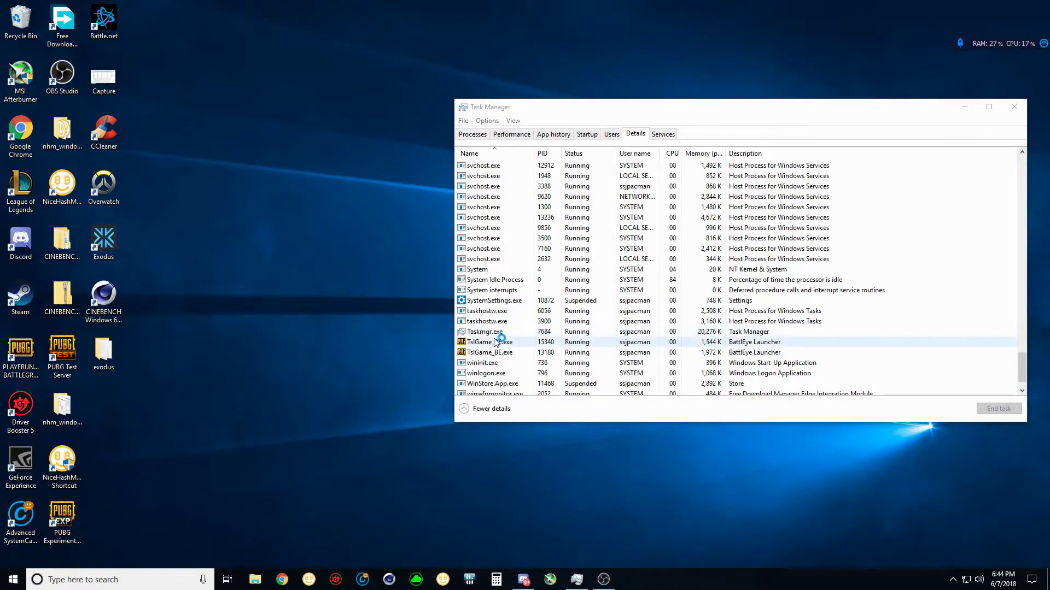
{"action": "left_click", "coordinate": [496, 342]}
{"action": "right_click", "coordinate": [498, 342]}
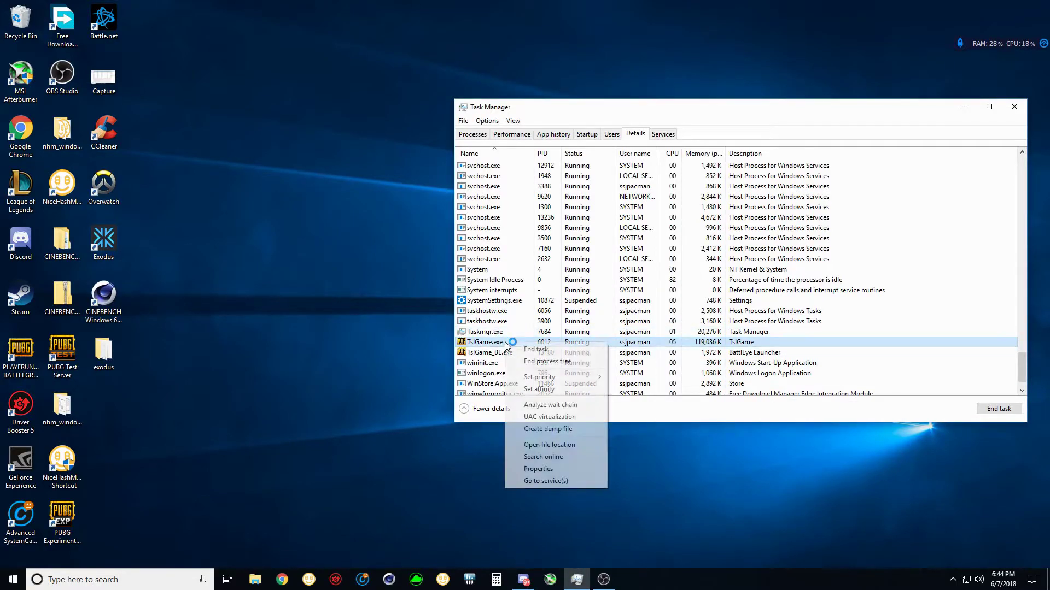
{"action": "left_click", "coordinate": [561, 391]}
{"action": "left_click", "coordinate": [471, 174]}
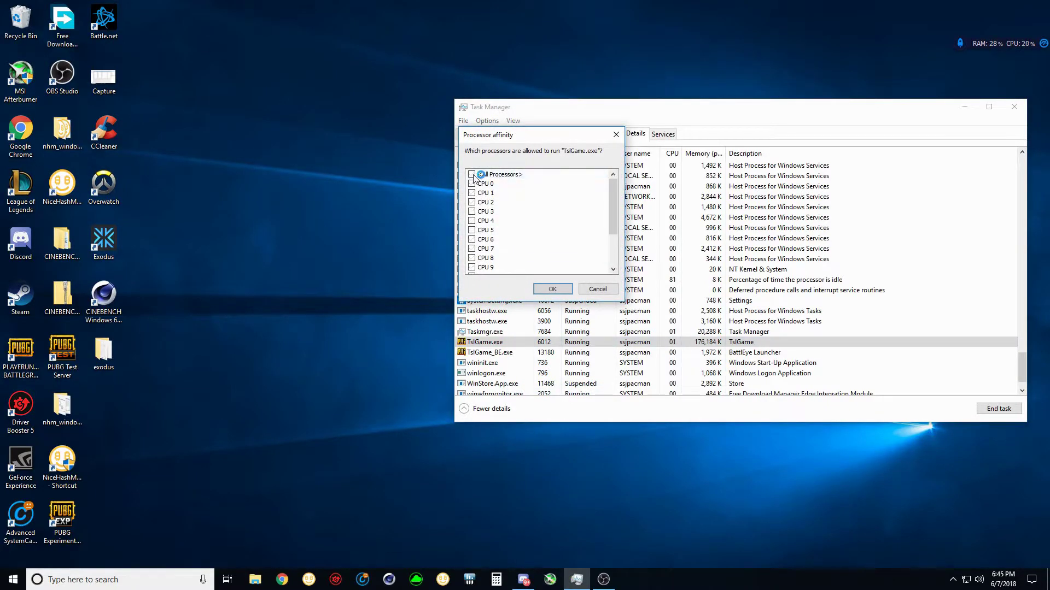
{"action": "left_click", "coordinate": [471, 184]}
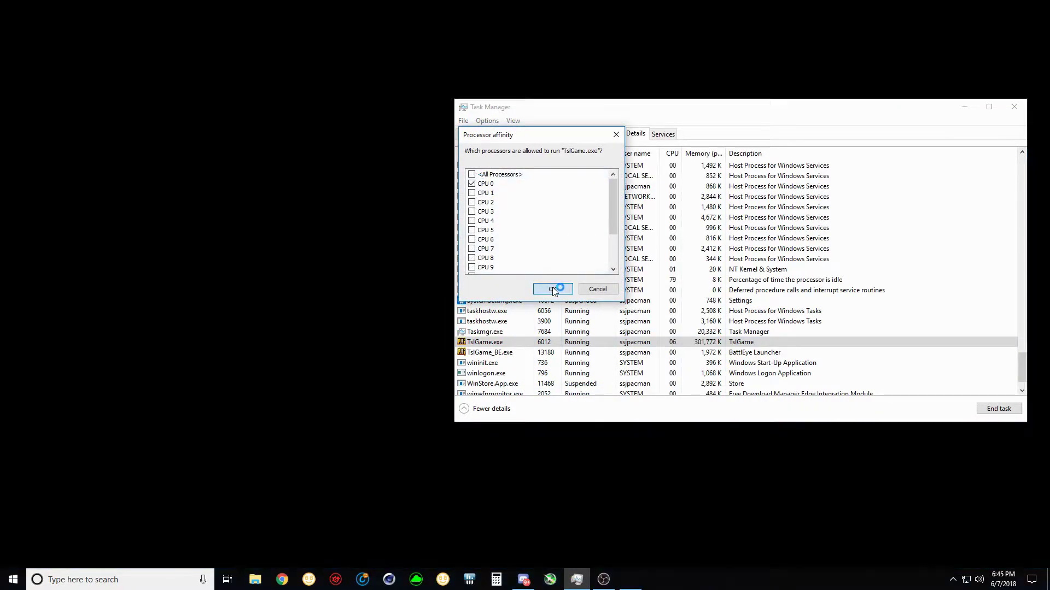
{"action": "left_click", "coordinate": [552, 289]}
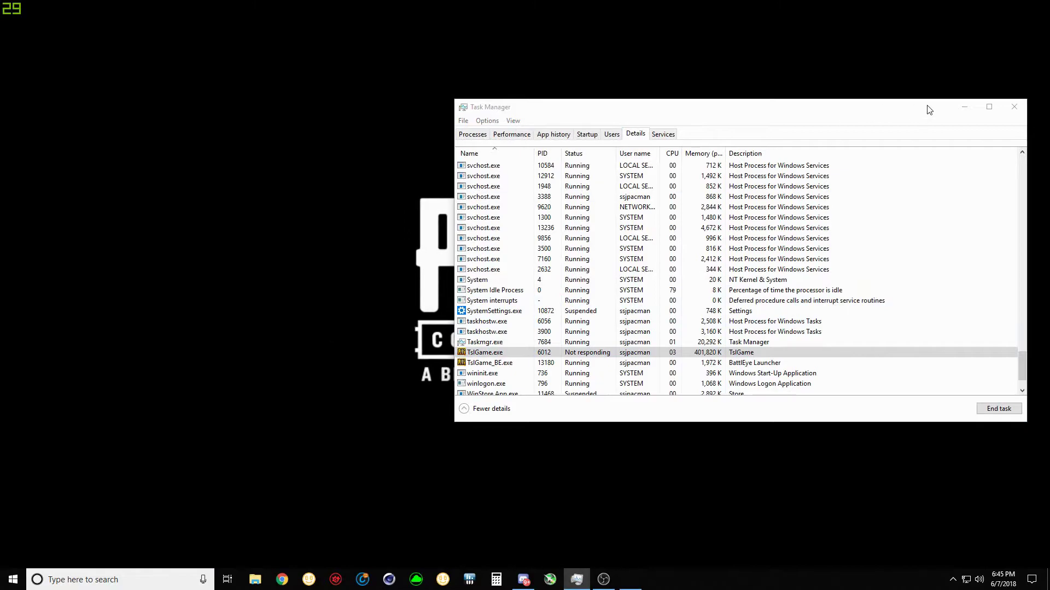
{"action": "left_click", "coordinate": [958, 111]}
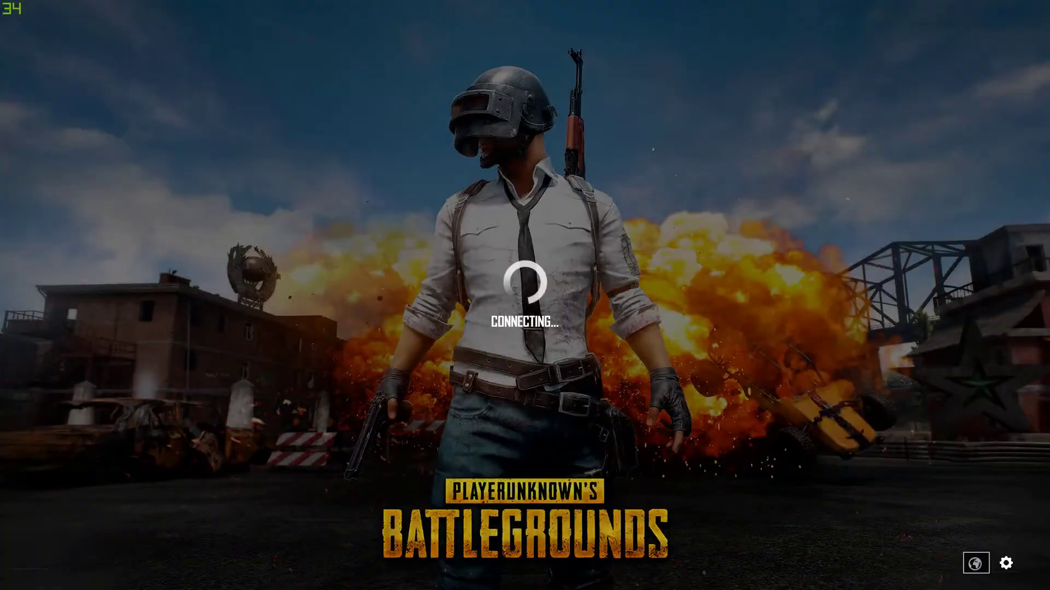
Step: After the lobby finishes connecting, bring Task Manager back with Ctrl+Shift+Esc
{"action": "key", "text": "ctrl+shift+Escape"}
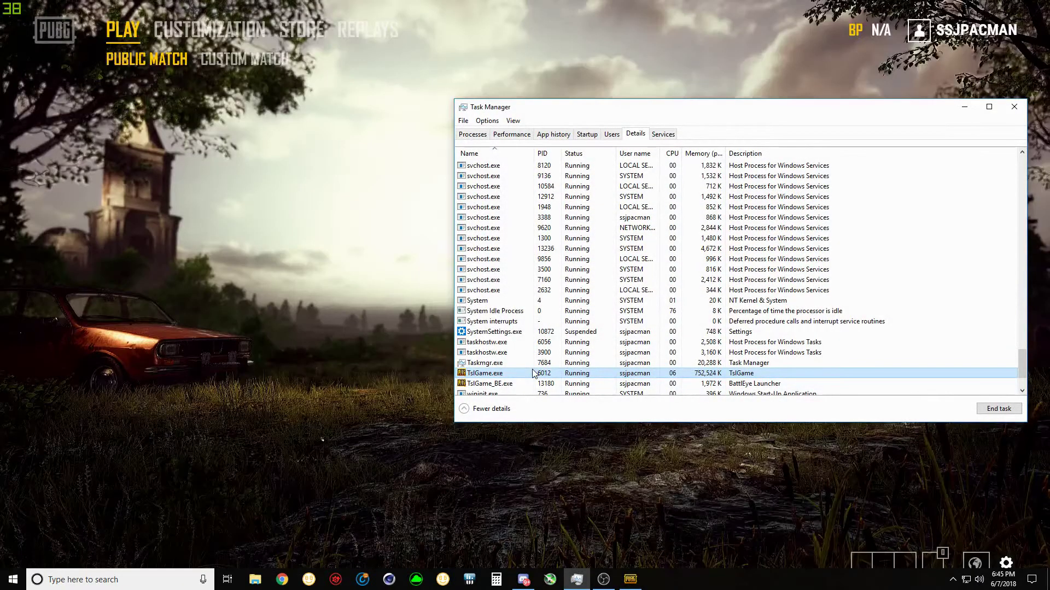
Step: Give TslGame.exe all processors again through Set affinity
{"action": "left_click_drag", "start_coordinate": [600, 113], "coordinate": [575, 126]}
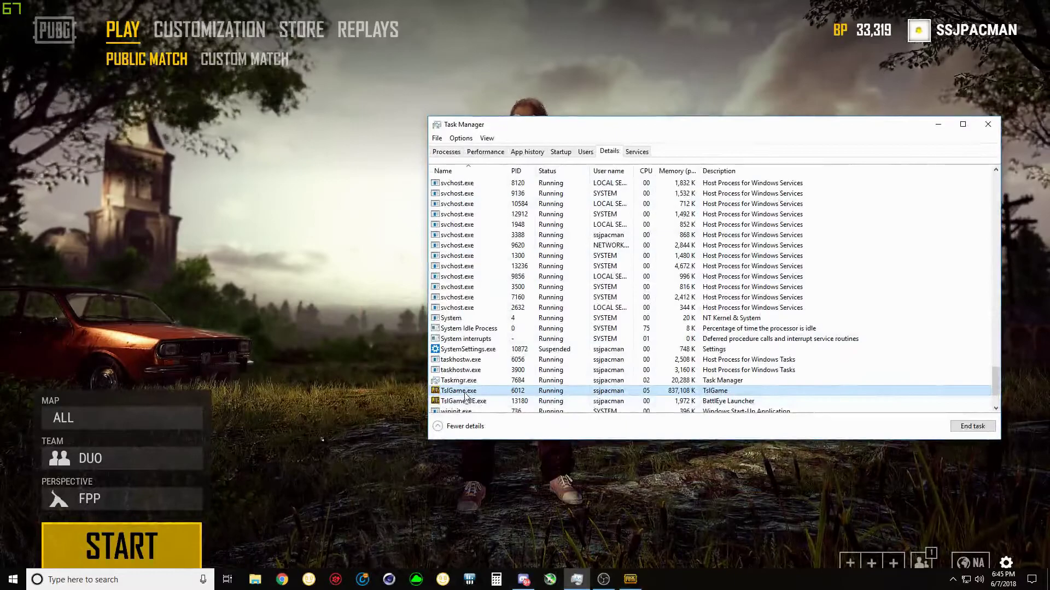
{"action": "right_click", "coordinate": [465, 391]}
{"action": "left_click", "coordinate": [500, 438]}
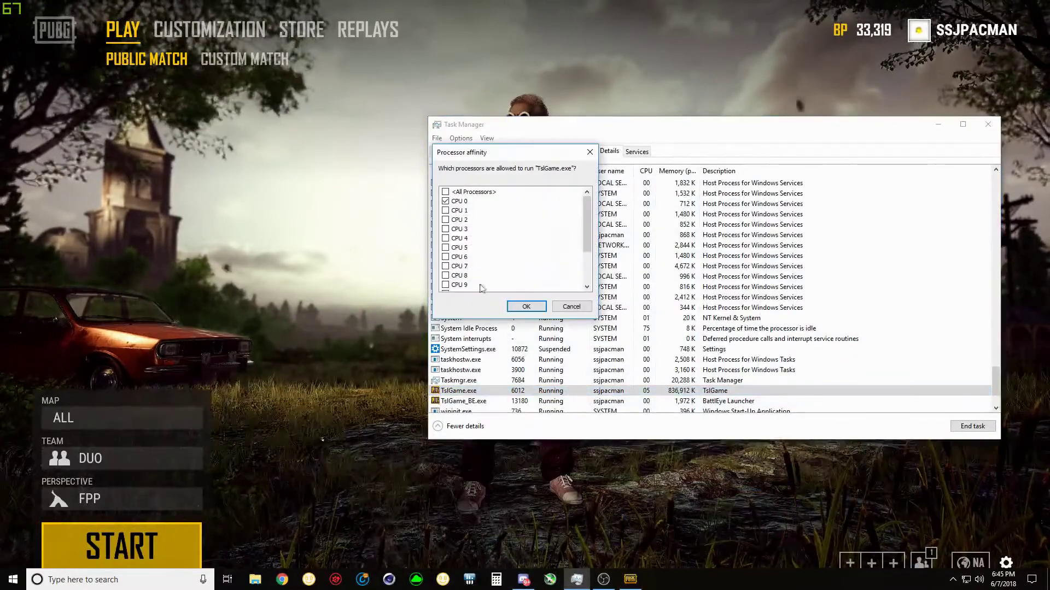
{"action": "left_click", "coordinate": [526, 306]}
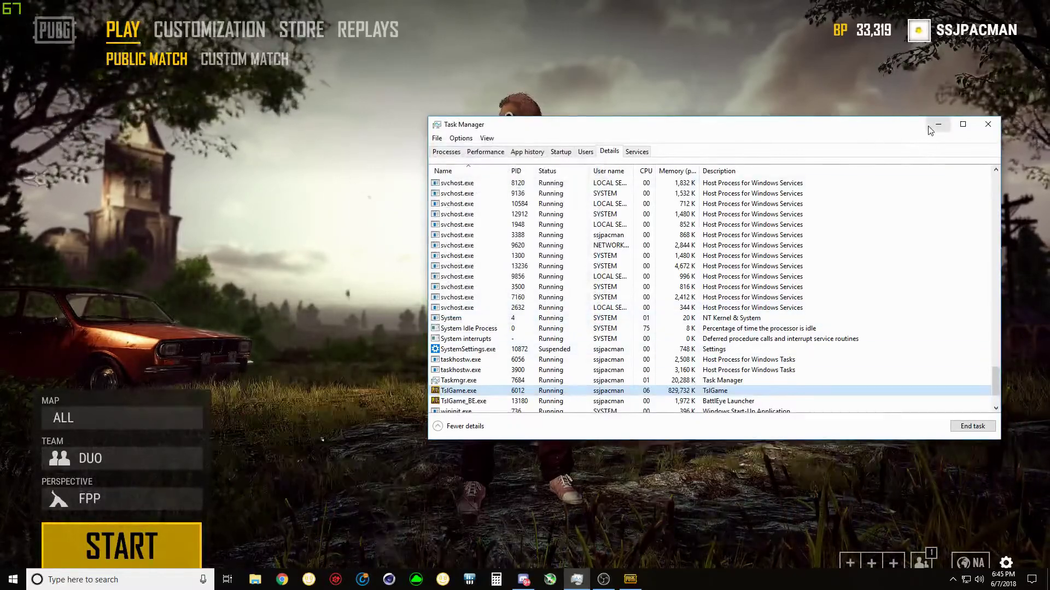
Step: Back in the lobby, set TEAM to SOLO and start matchmaking
{"action": "left_click", "coordinate": [957, 99]}
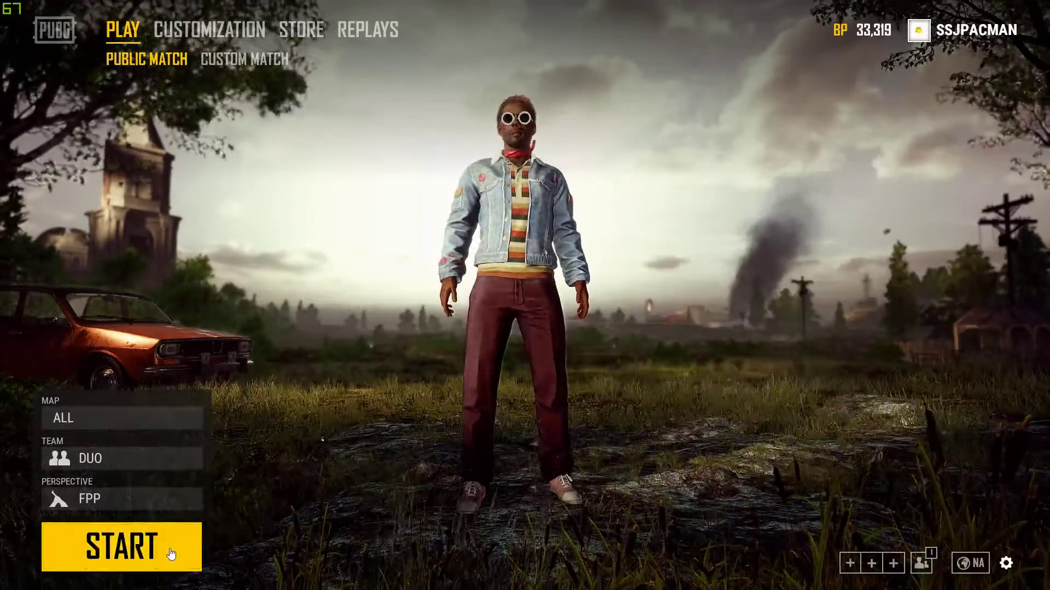
{"action": "left_click", "coordinate": [122, 459]}
{"action": "left_click", "coordinate": [277, 470]}
{"action": "left_click", "coordinate": [116, 556]}
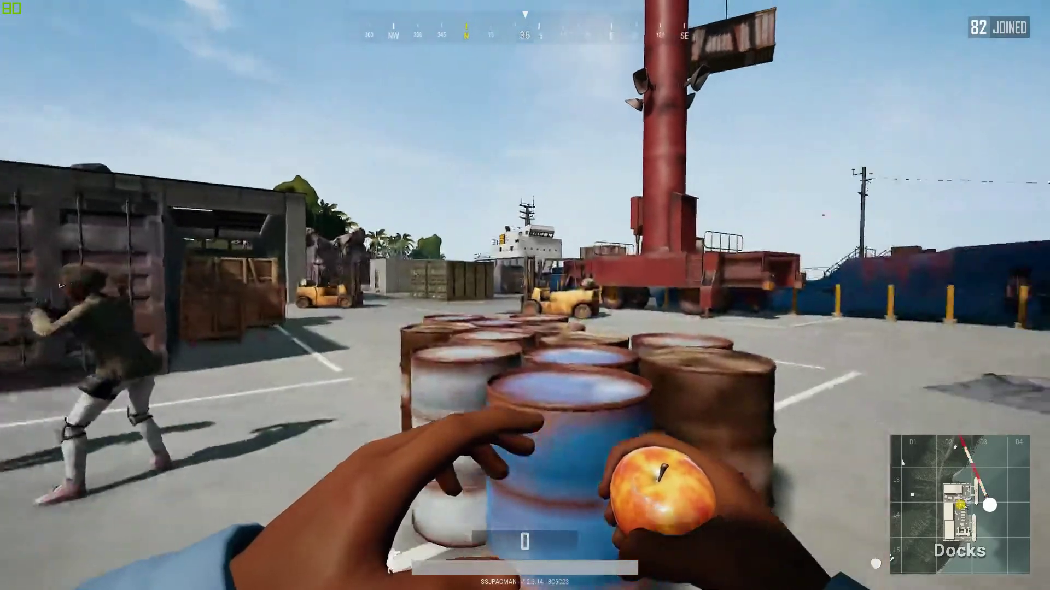
Step: Walk through the Docks past the barrels and forklift, throwing apples along the way
{"action": "key", "text": "w"}
{"action": "left_click", "coordinate": [525, 295]}
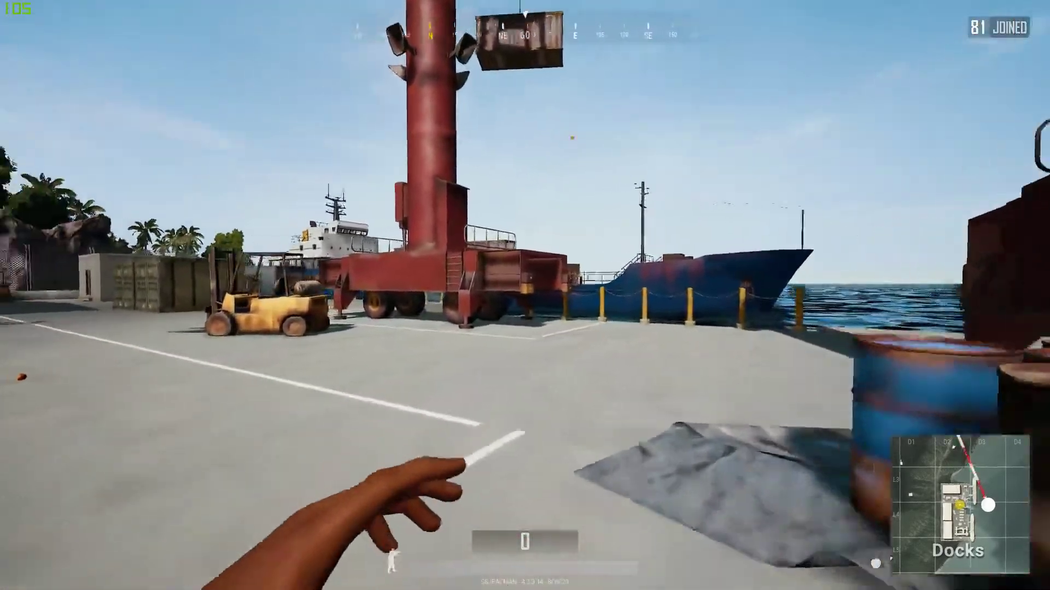
{"action": "key", "text": "w"}
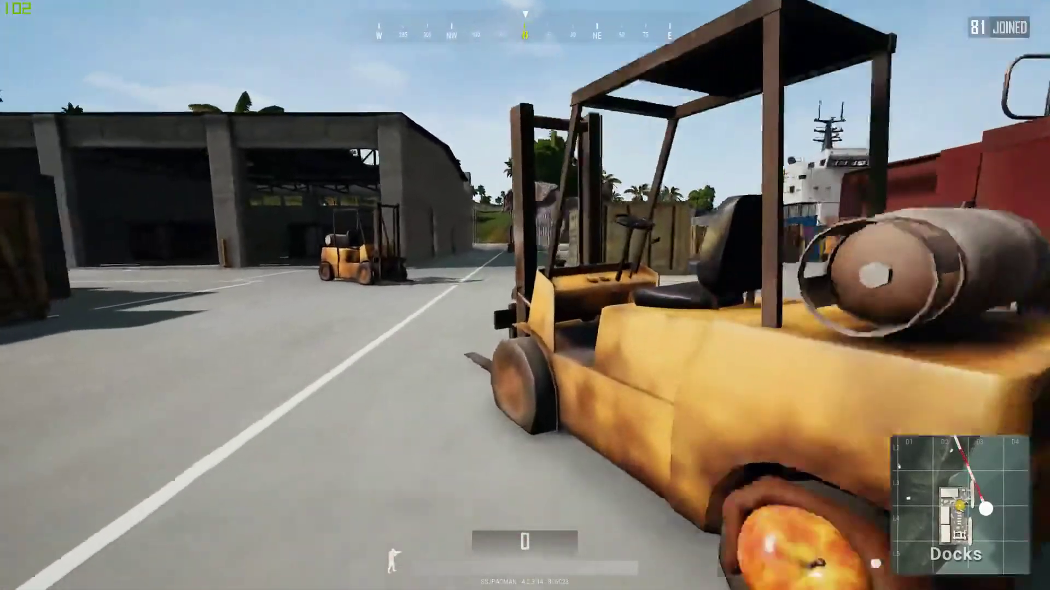
{"action": "key", "text": "w"}
{"action": "key", "text": "4"}
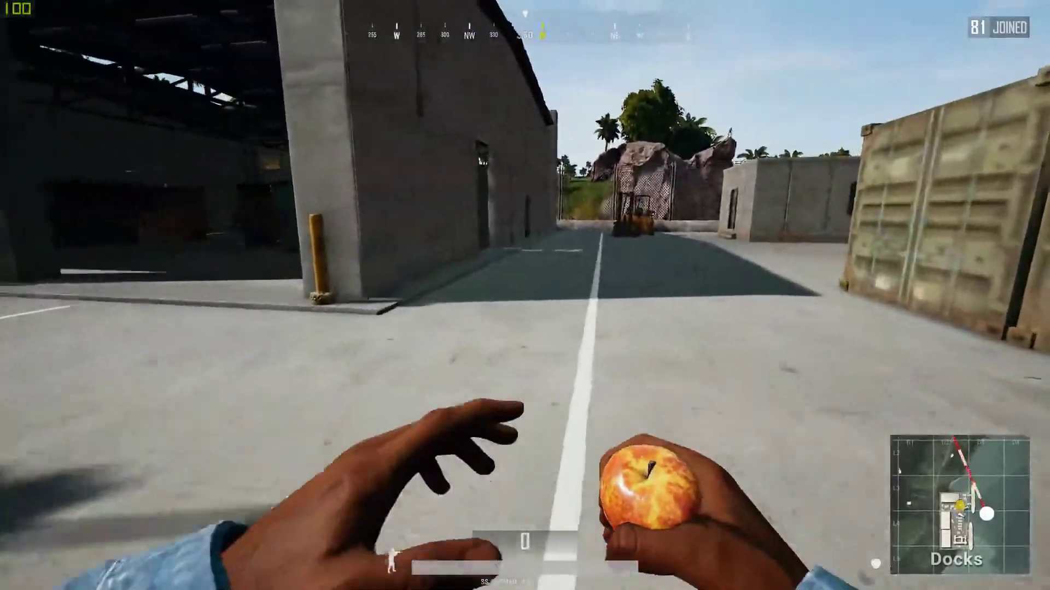
{"action": "key", "text": "w"}
{"action": "left_click", "coordinate": [525, 295]}
{"action": "key", "text": "4"}
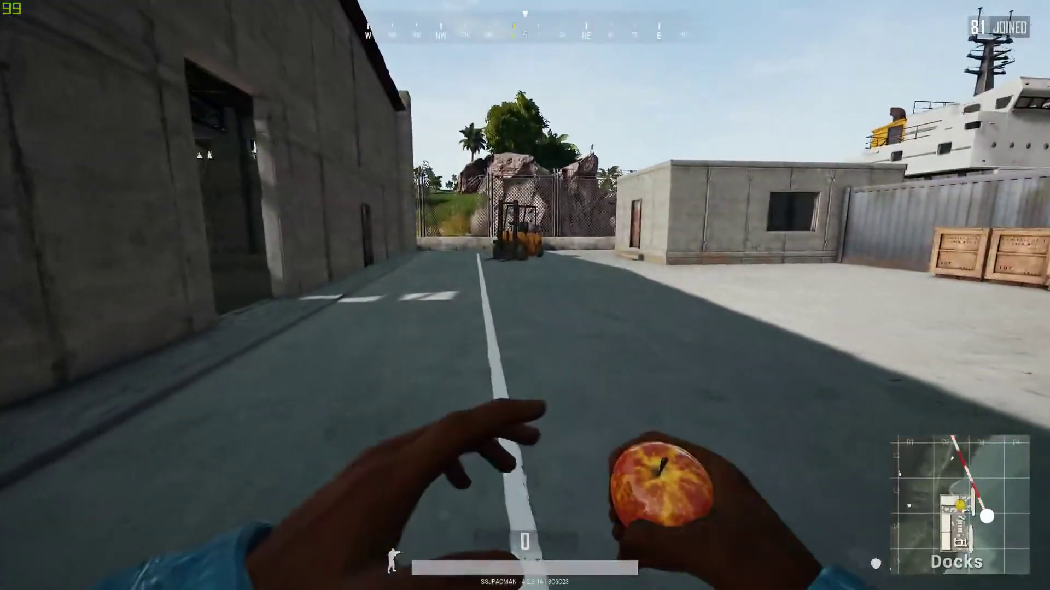
{"action": "key", "text": "w"}
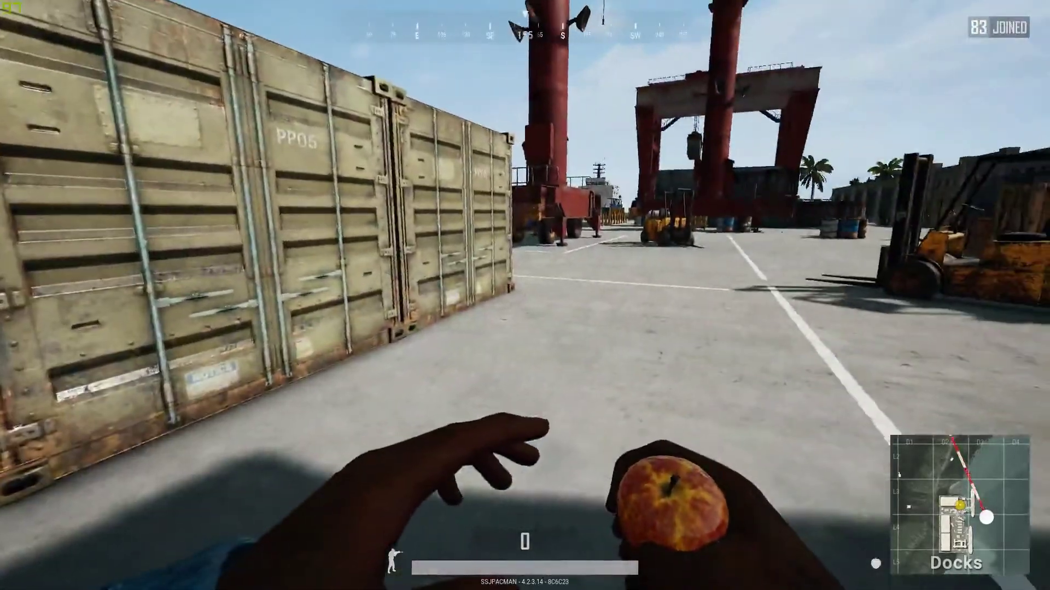
Step: Exit the match to the lobby from the system menu and confirm
{"action": "key", "text": "Escape"}
{"action": "left_click", "coordinate": [533, 339]}
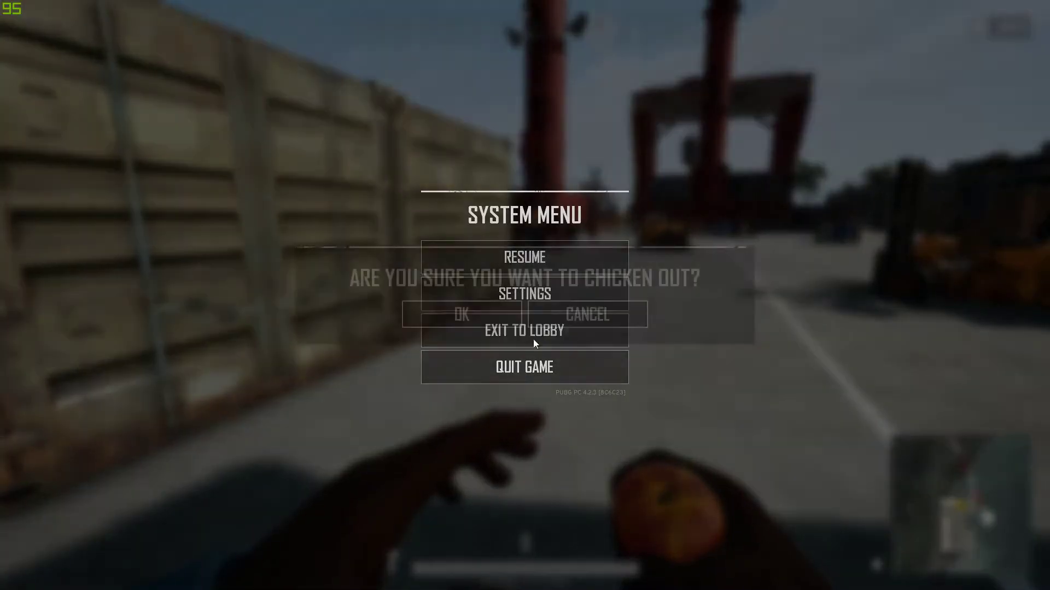
{"action": "left_click", "coordinate": [481, 317]}
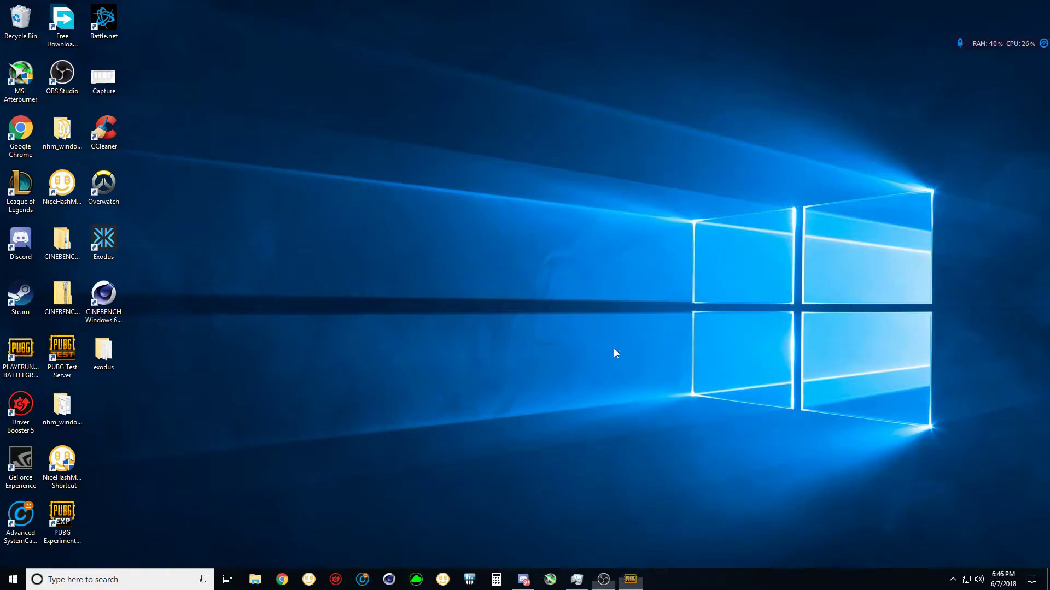
Step: Close the crash report without sending, restore Task Manager, and relaunch the PUBG Experimental shortcut
{"action": "left_click", "coordinate": [268, 215]}
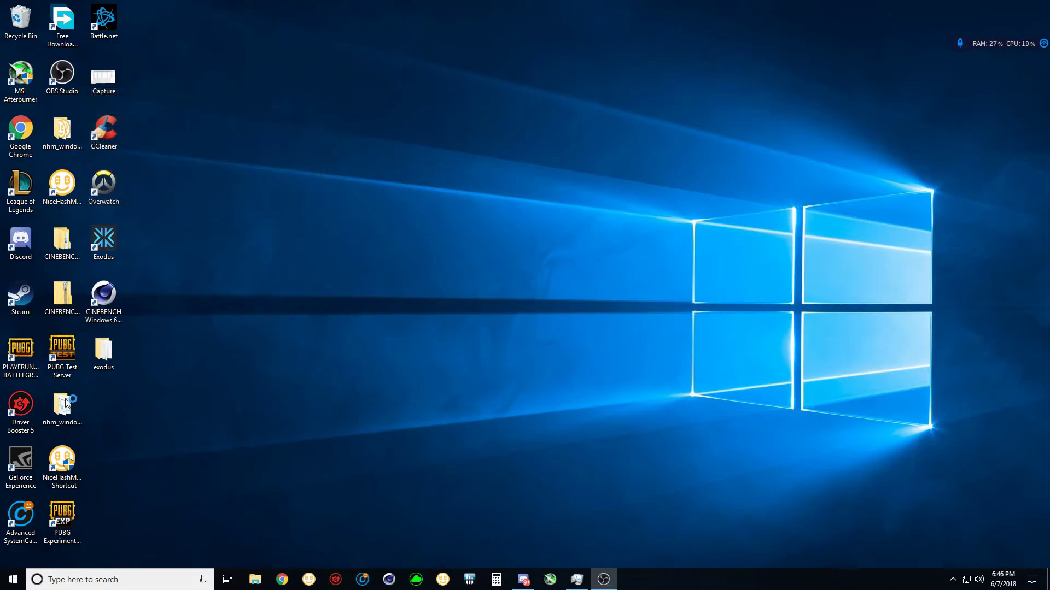
{"action": "left_click", "coordinate": [579, 582]}
{"action": "scroll", "coordinate": [473, 405], "scroll_direction": "down", "scroll_amount": 1}
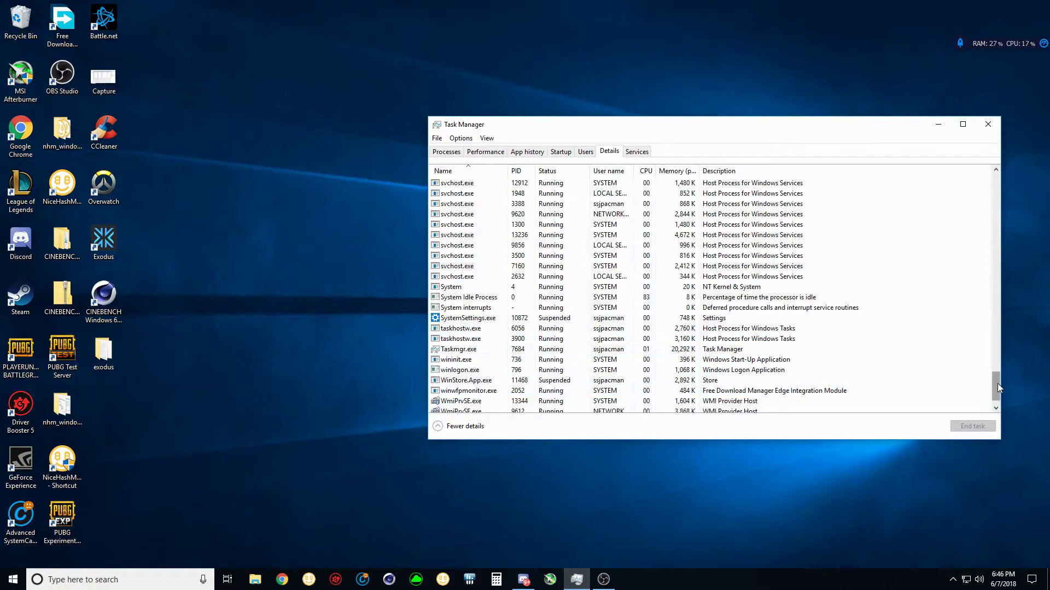
{"action": "right_click", "coordinate": [64, 518]}
{"action": "double_click", "coordinate": [68, 524]}
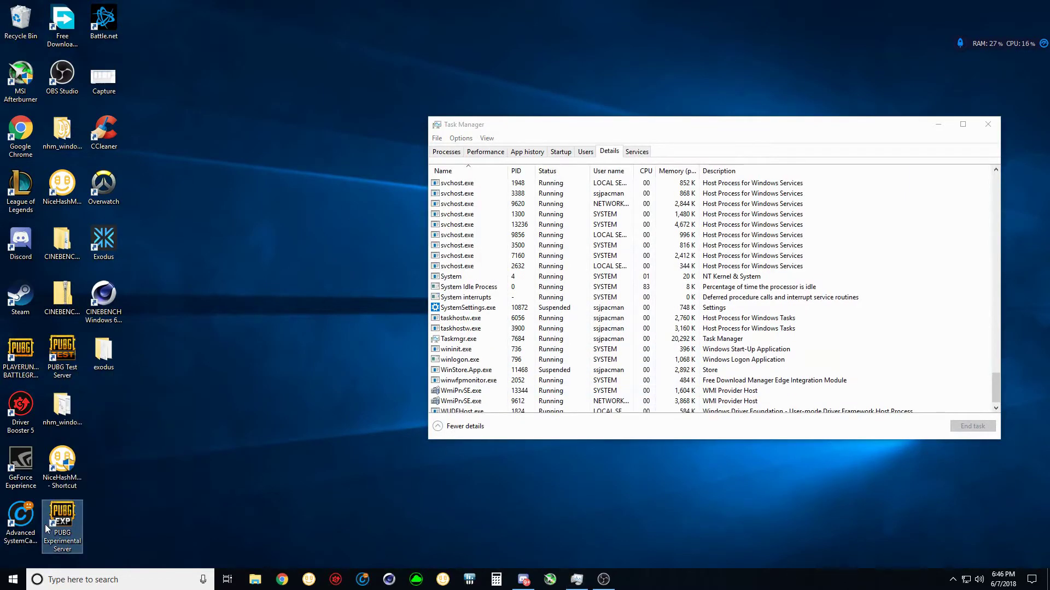